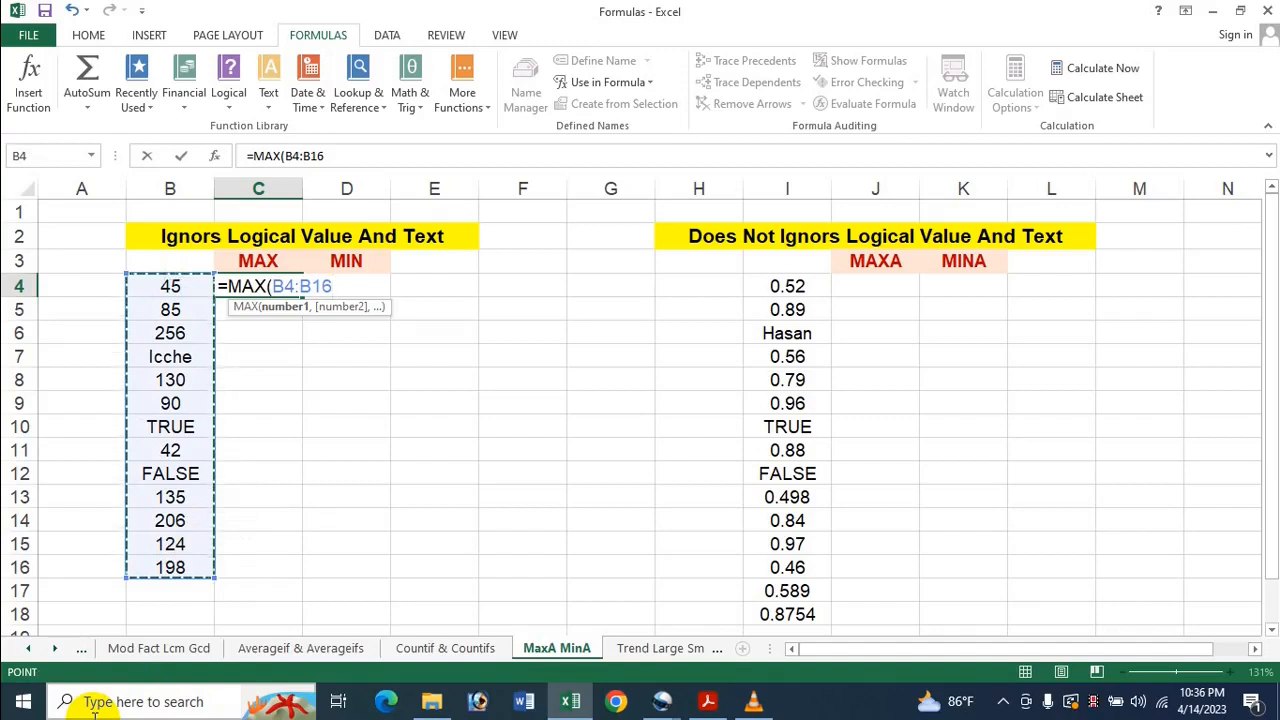
# Complete the formula =MAX(B4:B16) in C4 and check it against the largest number in column B.
pyautogui.press('Return')
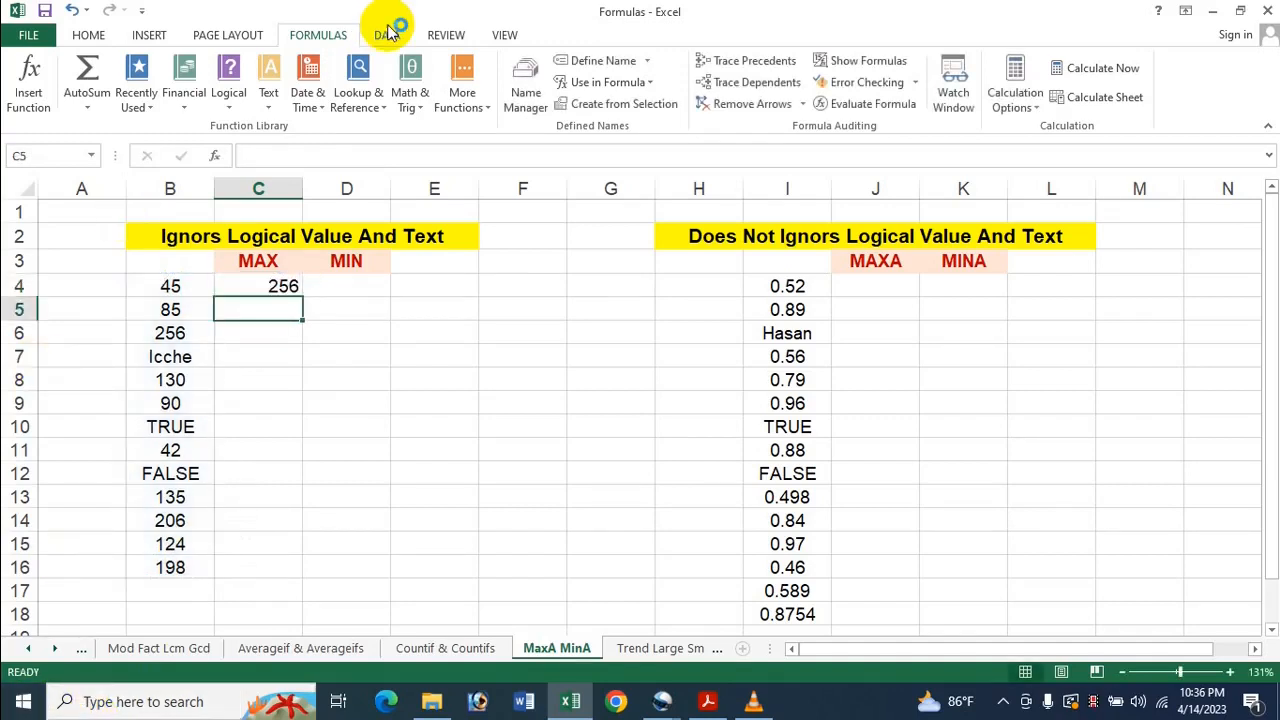
pyautogui.click(250, 290)
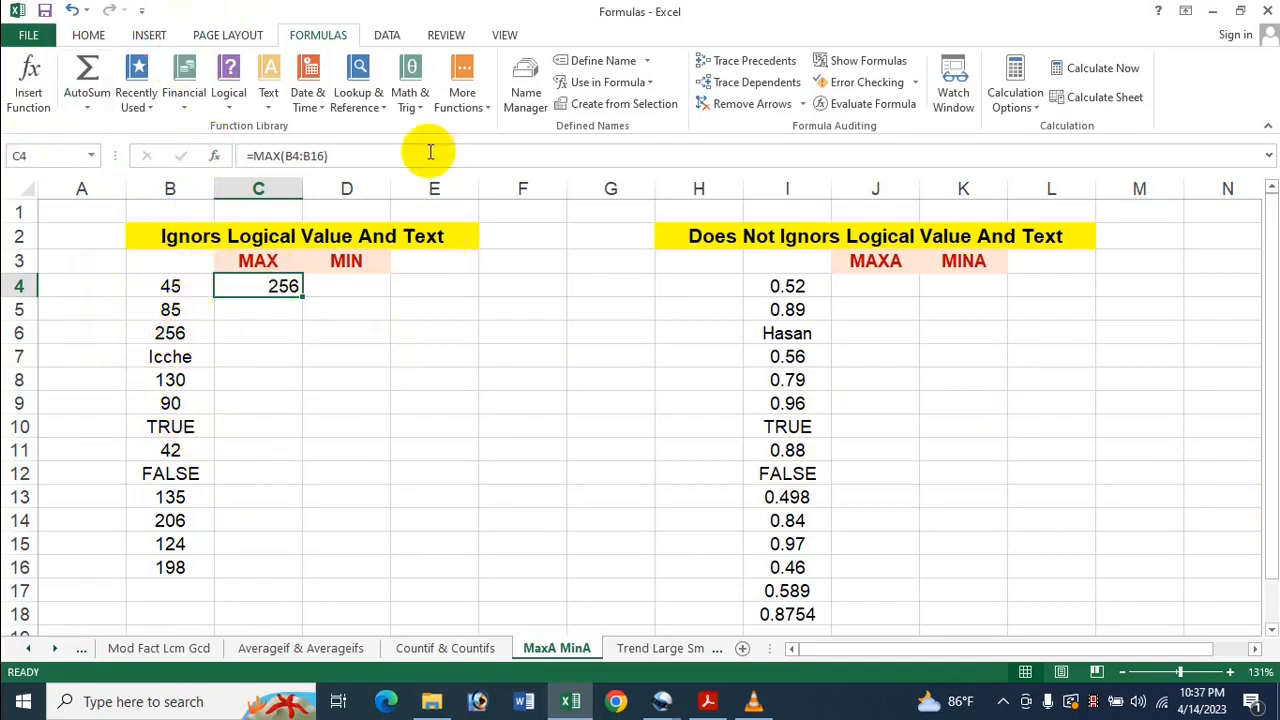
pyautogui.click(174, 329)
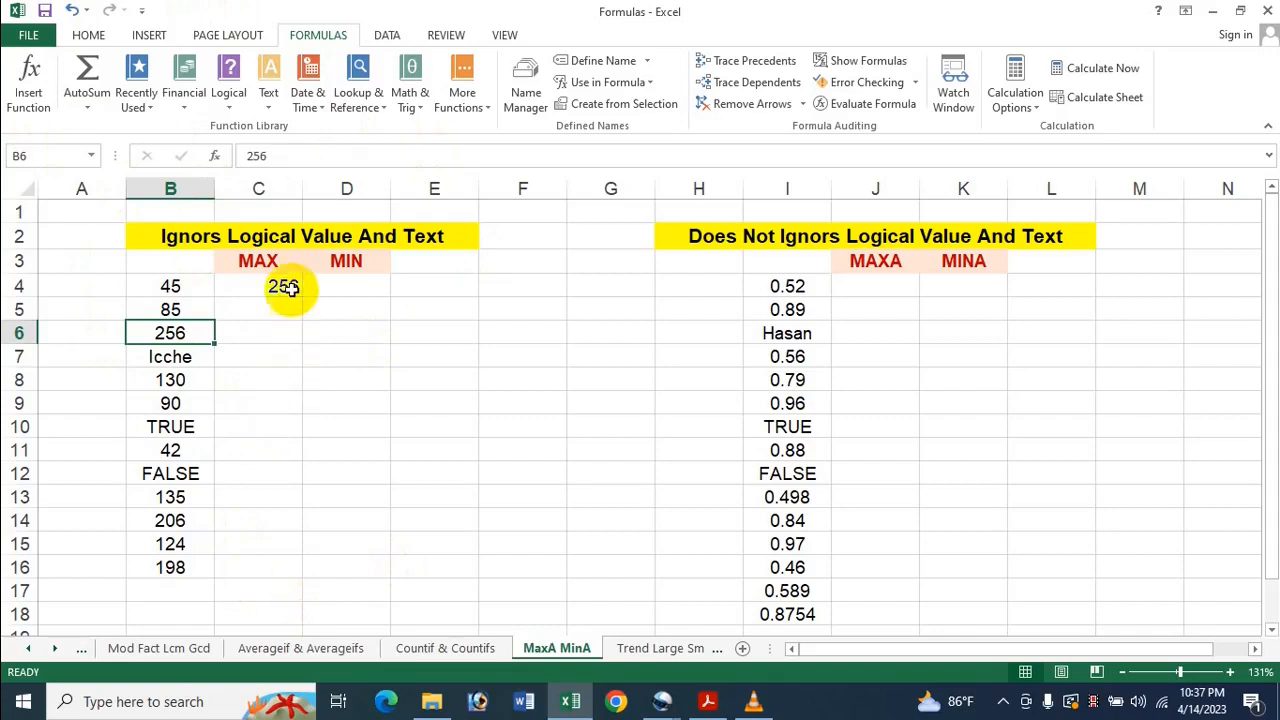
# Enter the formula =MIN(B4:B16) in D4 under the MIN heading.
pyautogui.click(344, 289)
pyautogui.write('=Min')
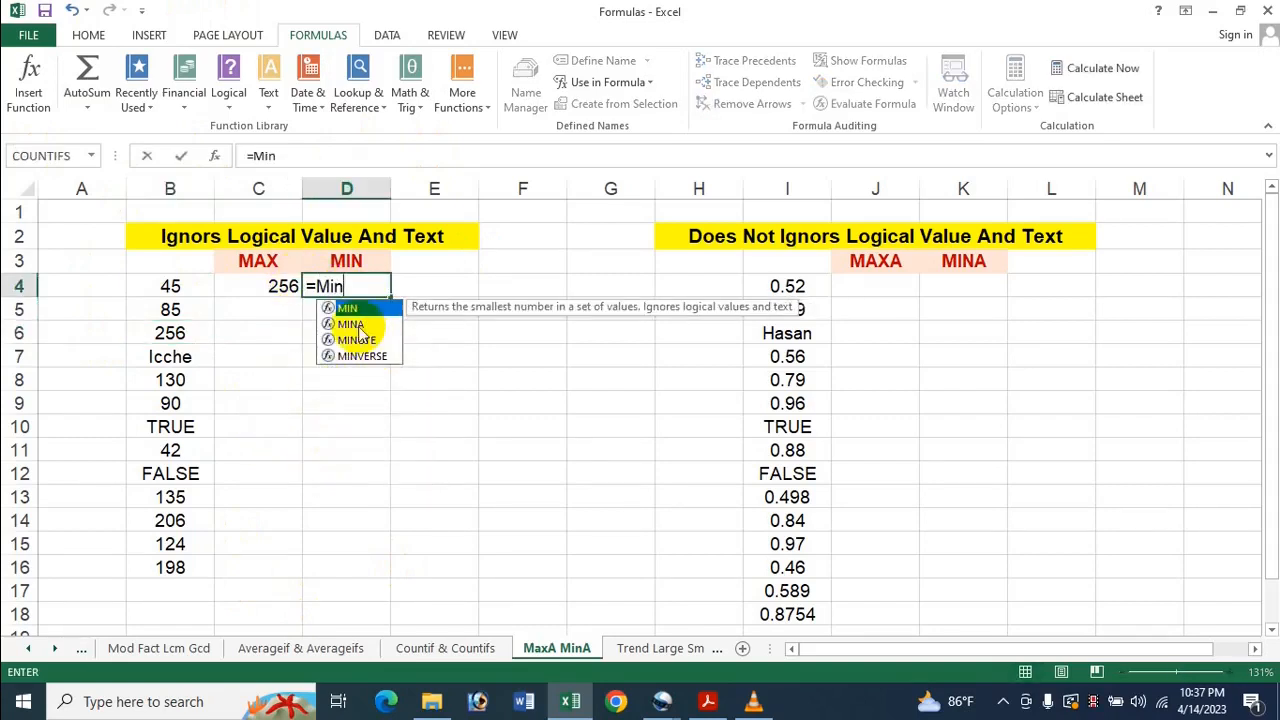
pyautogui.press('Tab')
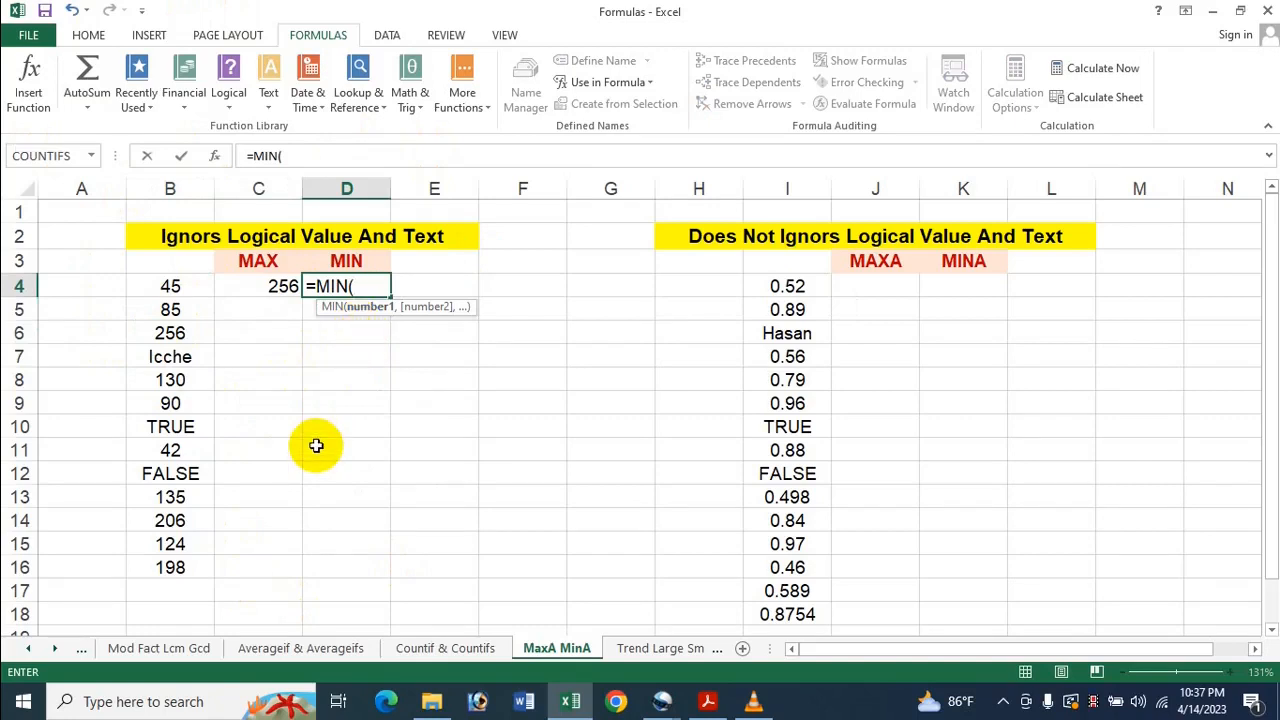
pyautogui.moveTo(170, 287)
pyautogui.mouseDown()
pyautogui.moveTo(166, 560)
pyautogui.moveTo(180, 543)
pyautogui.moveTo(187, 560)
pyautogui.mouseUp()
pyautogui.press('Return')
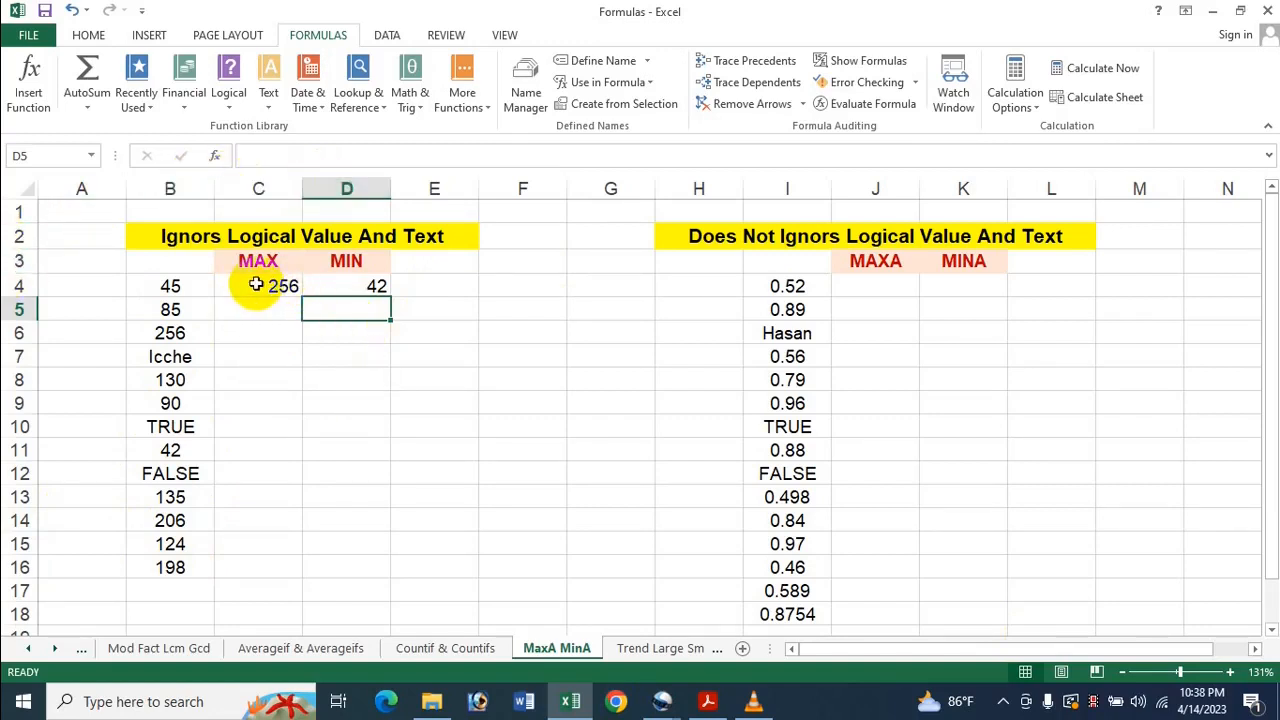
# Clear the MAX and MIN results under their headings by emptying the range C4:E5.
pyautogui.moveTo(256, 285); pyautogui.dragTo(394, 307)
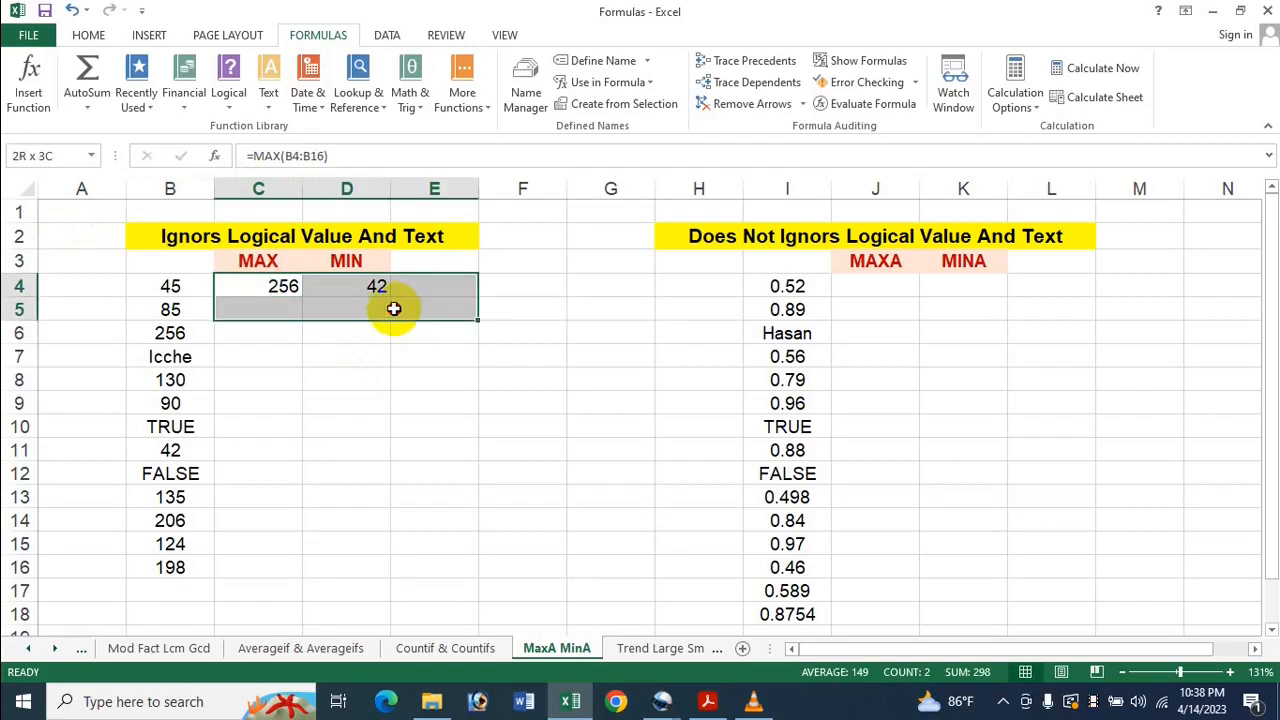
pyautogui.press('Delete')
# Insert the MAX function from the Statistical function category in C4, with B4:B16 as Number1.
pyautogui.click(281, 287)
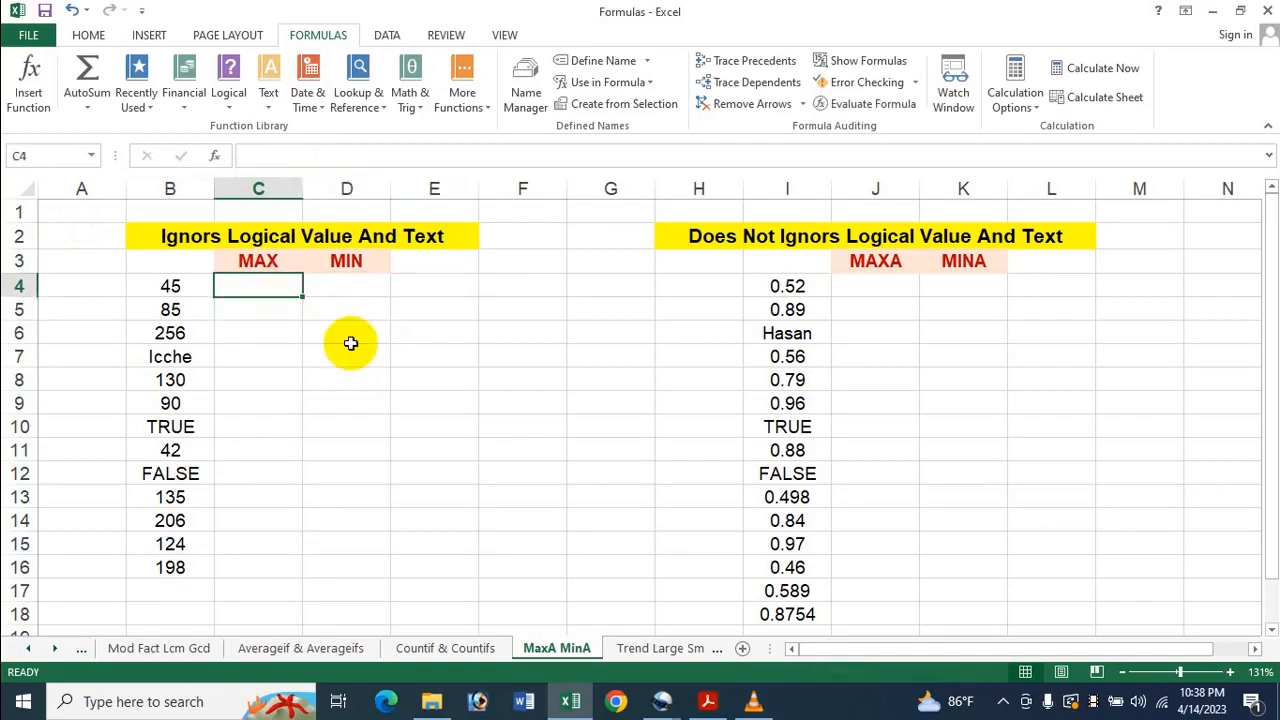
pyautogui.click(468, 108)
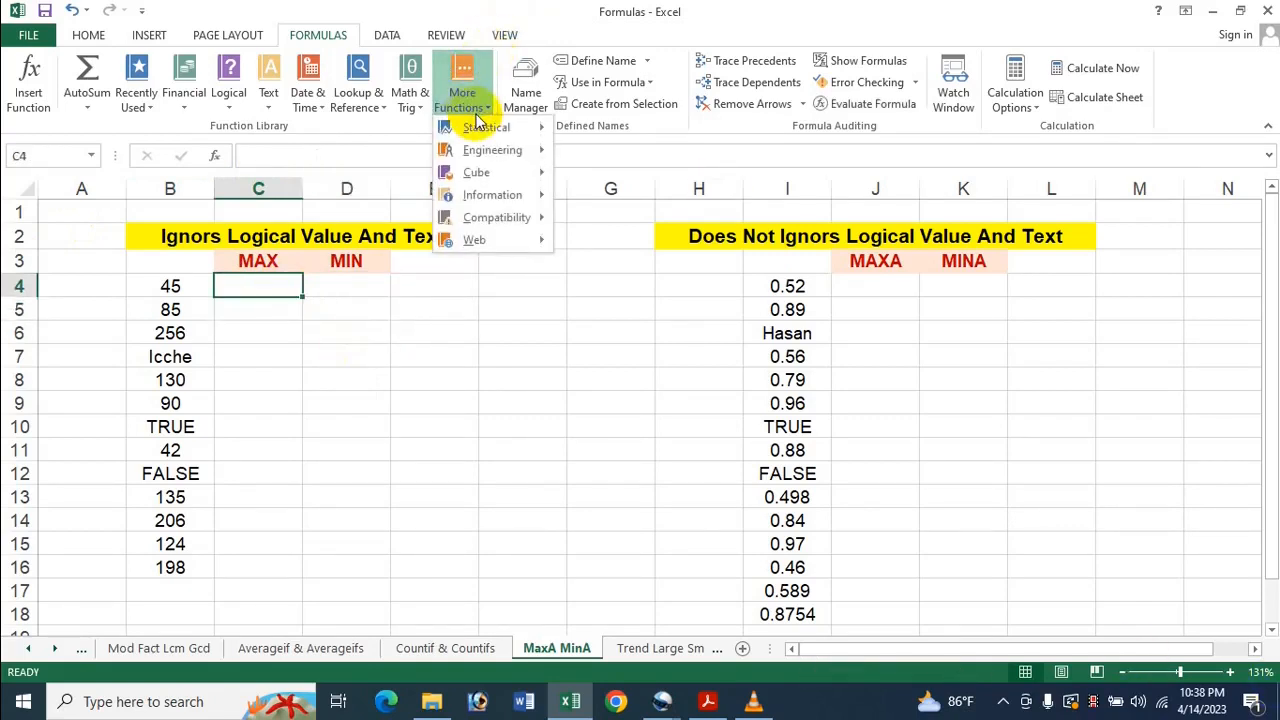
pyautogui.moveTo(490, 130)
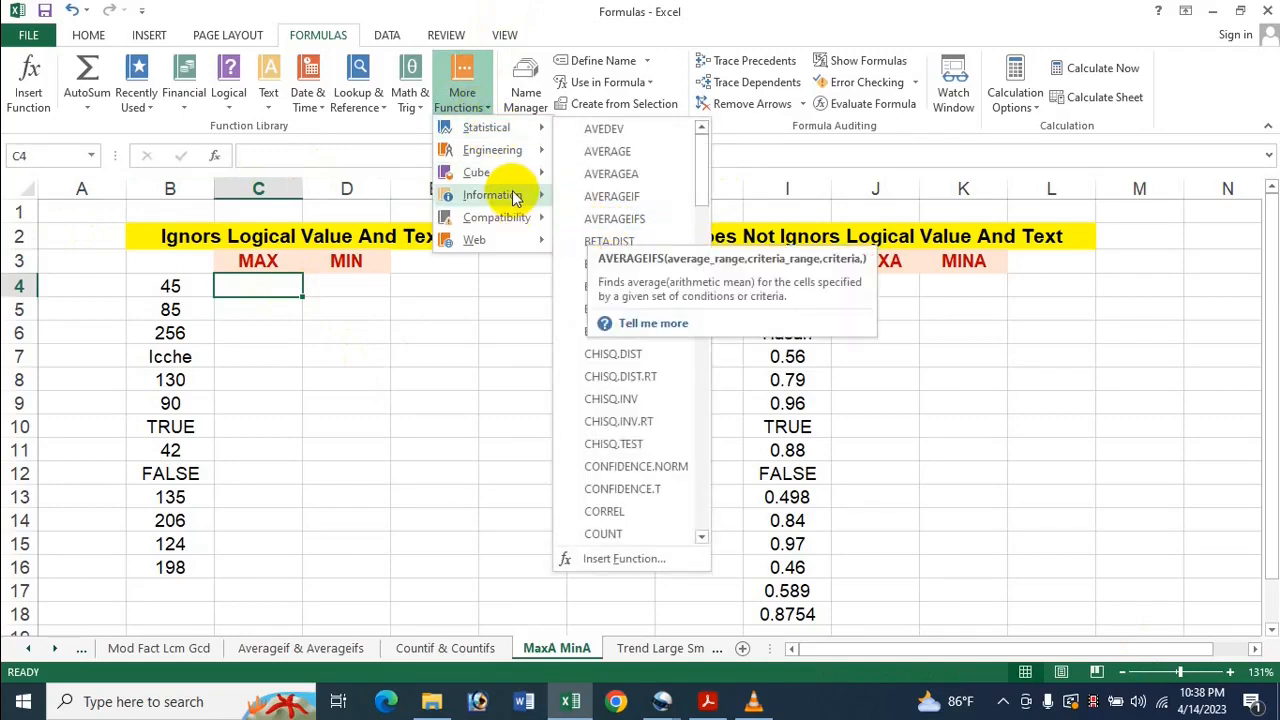
pyautogui.moveTo(516, 198)
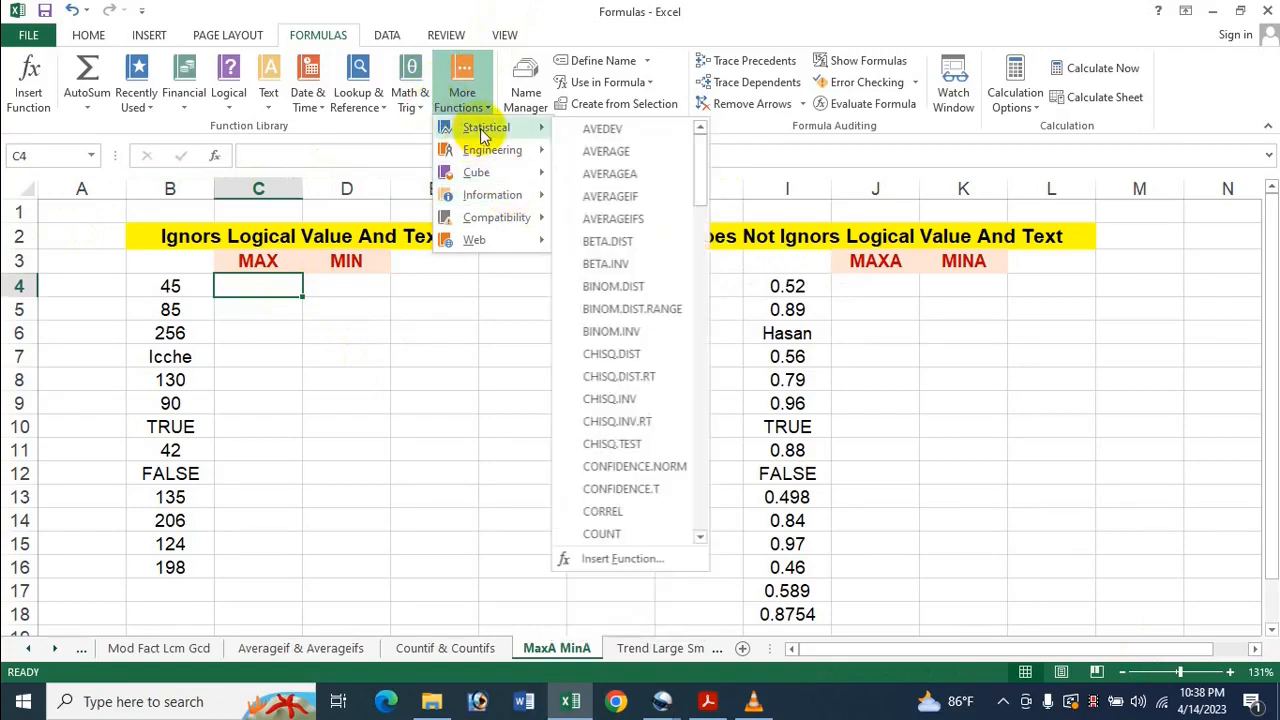
pyautogui.moveTo(501, 169)
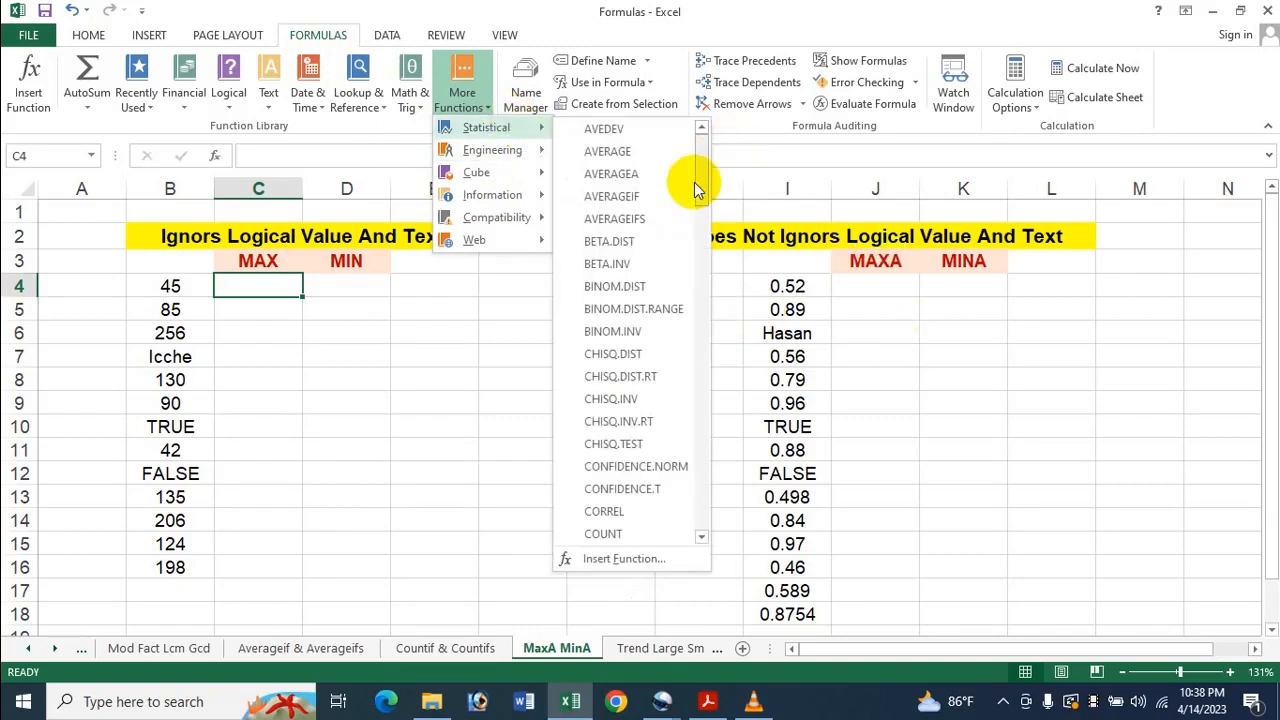
pyautogui.moveTo(697, 190); pyautogui.dragTo(739, 385)
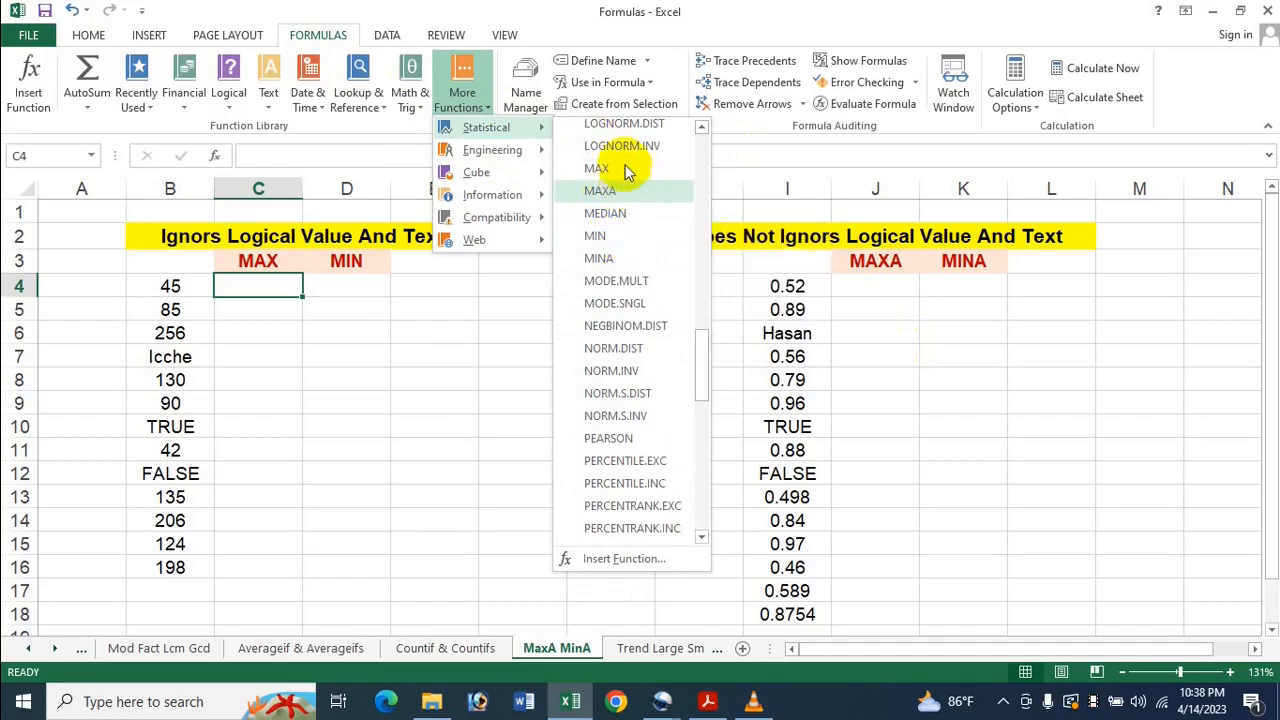
pyautogui.press('Escape')
pyautogui.press('Escape')
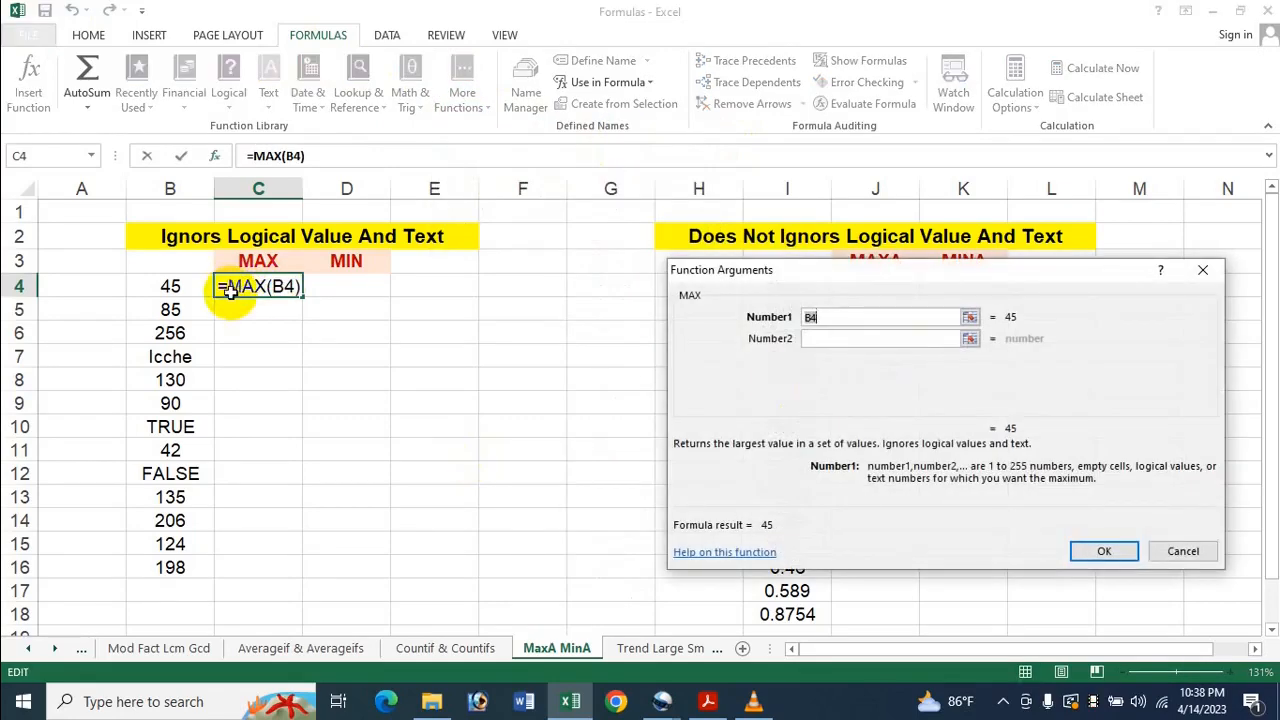
pyautogui.moveTo(170, 288); pyautogui.dragTo(172, 567)
pyautogui.press('Return')
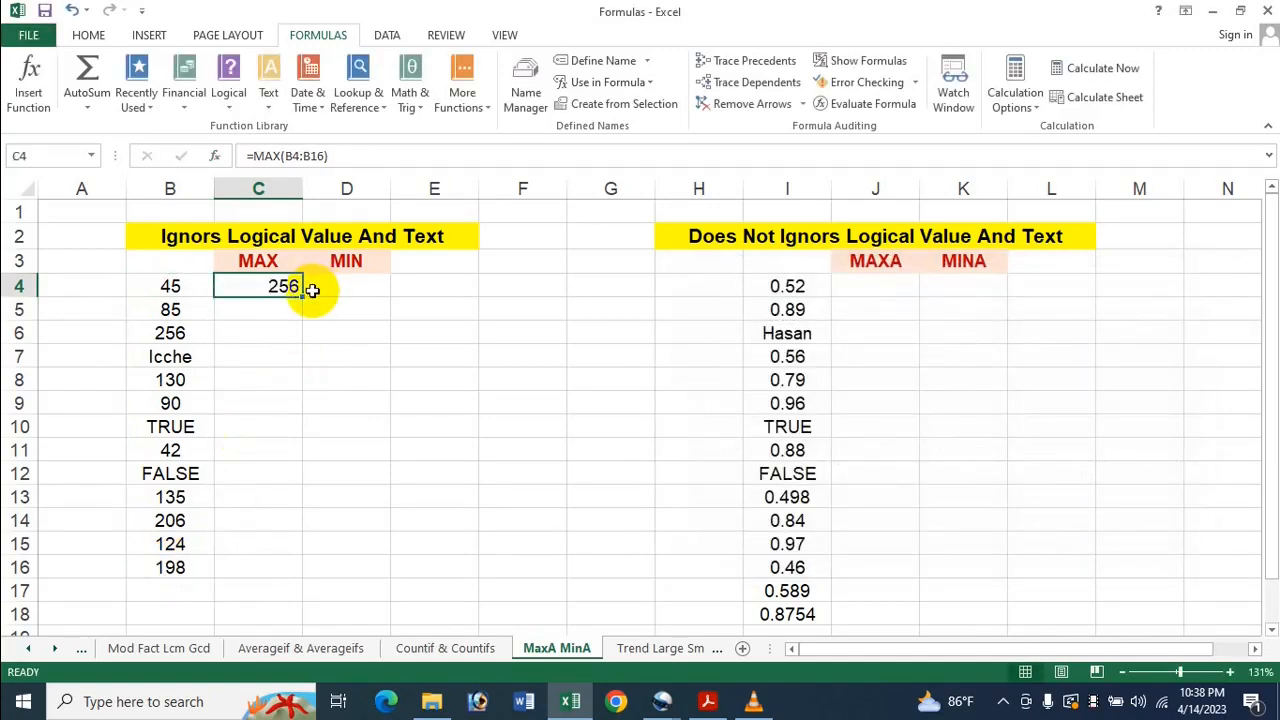
# Insert the MIN function from the Statistical function category in D4, with B4:B16 as Number1.
pyautogui.click(341, 289)
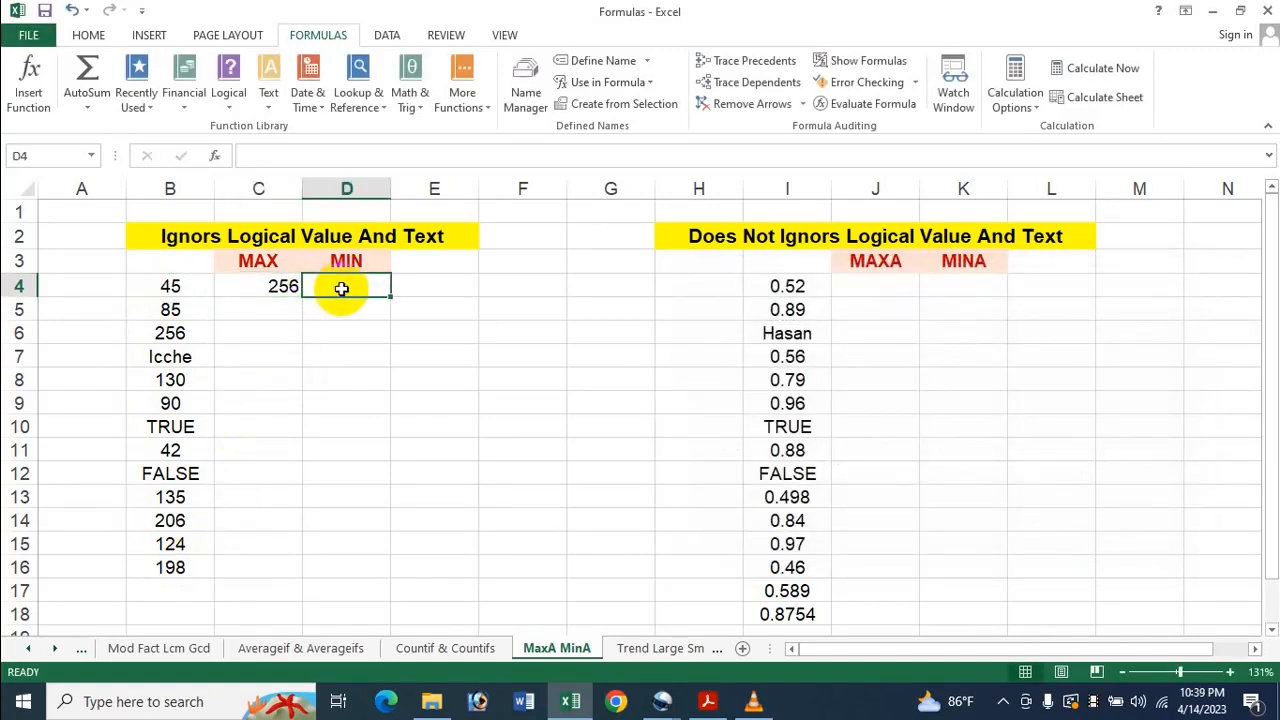
pyautogui.click(460, 100)
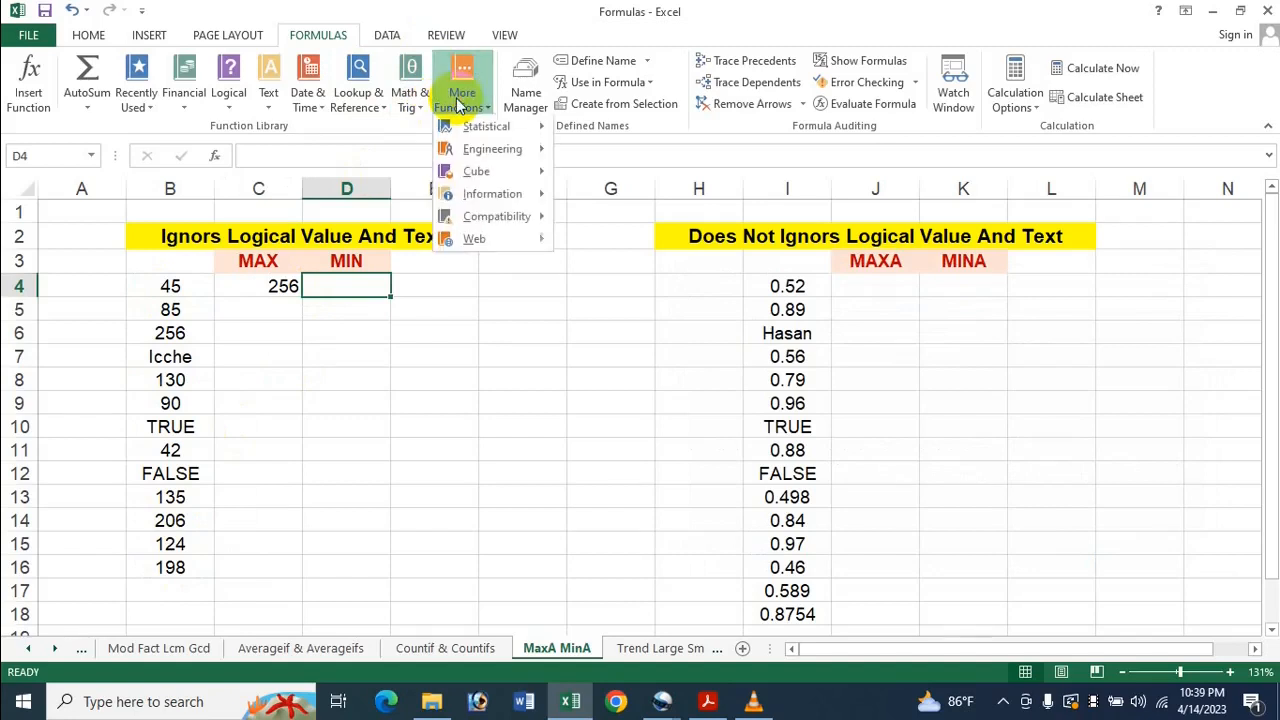
pyautogui.moveTo(503, 127)
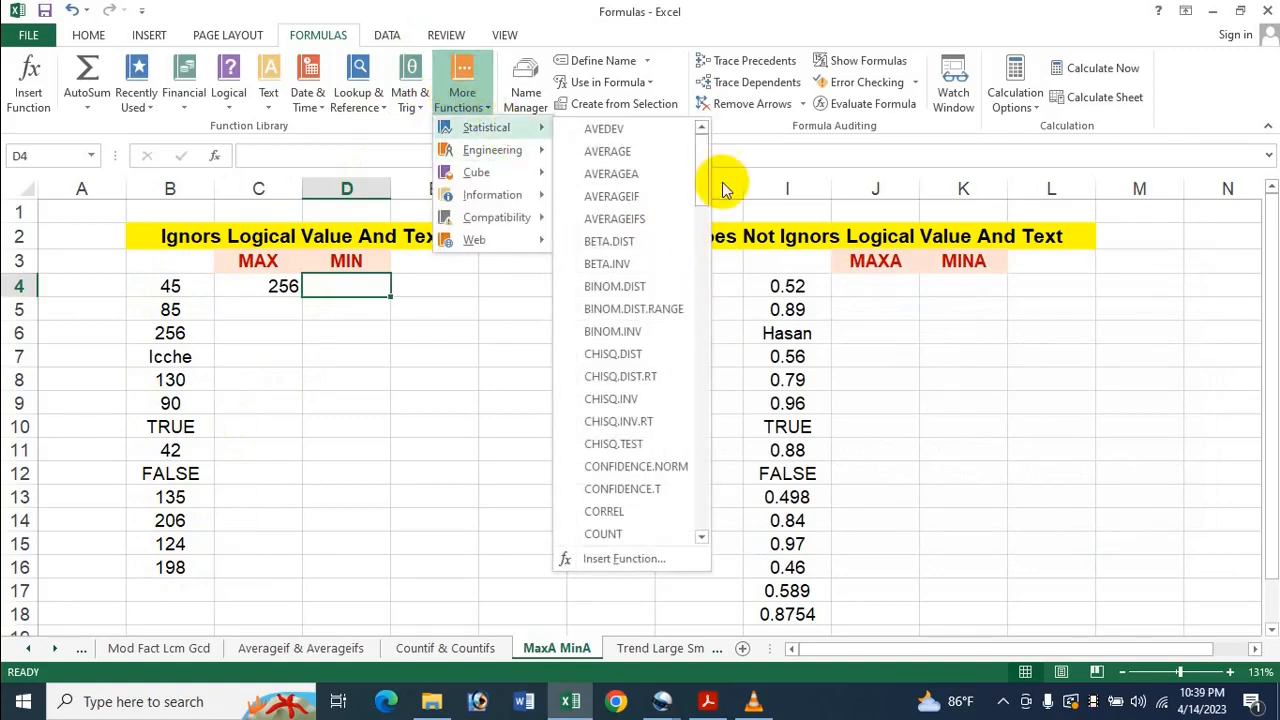
pyautogui.moveTo(703, 171); pyautogui.dragTo(692, 390)
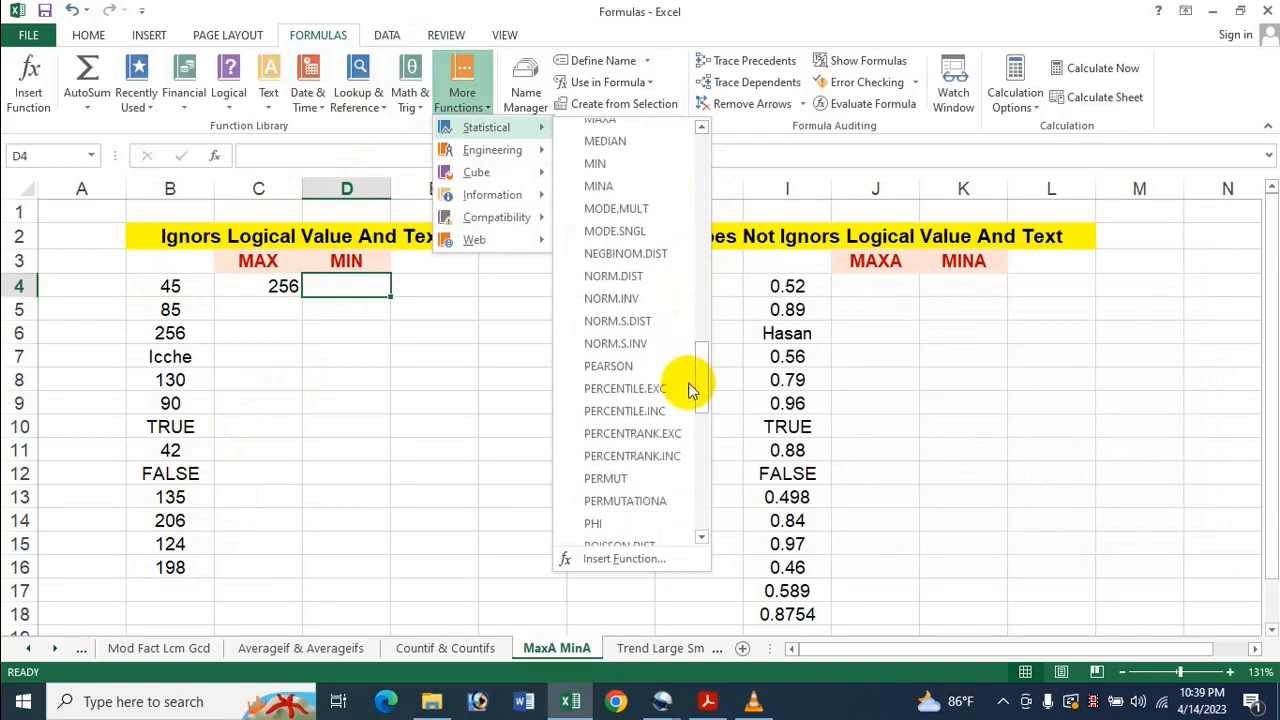
pyautogui.click(616, 166)
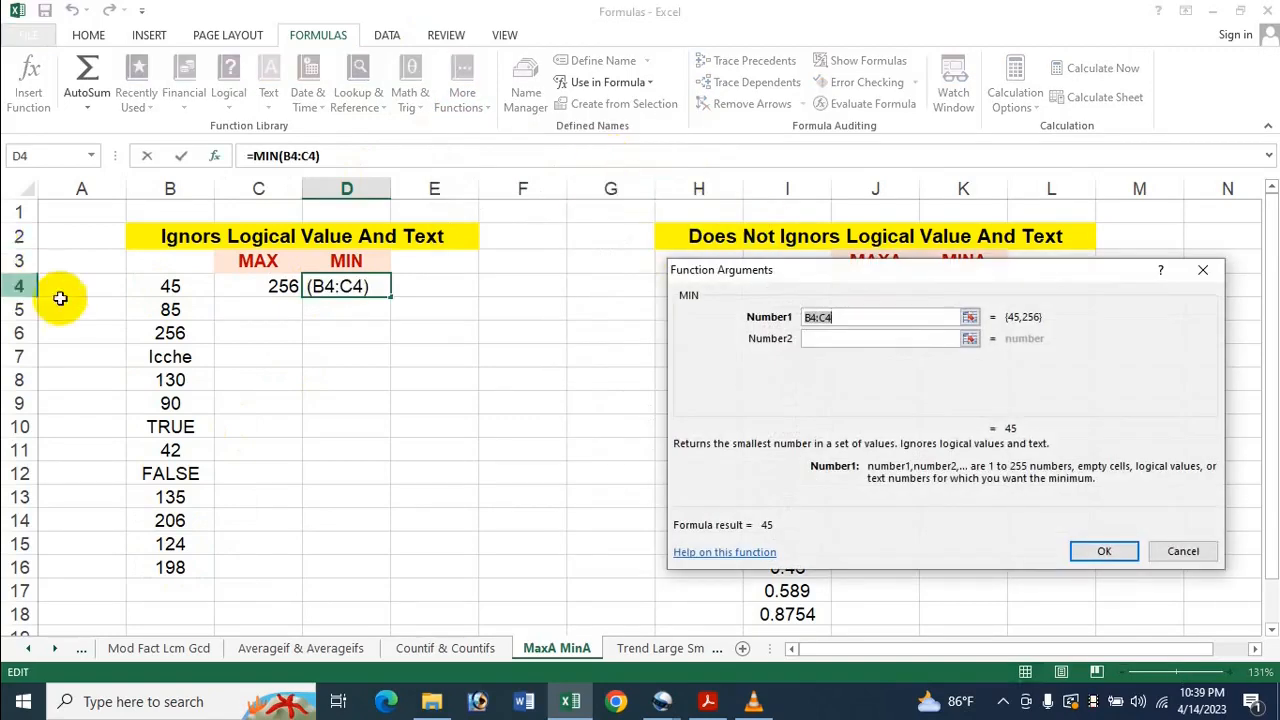
pyautogui.moveTo(150, 293); pyautogui.dragTo(168, 566)
pyautogui.press('Return')
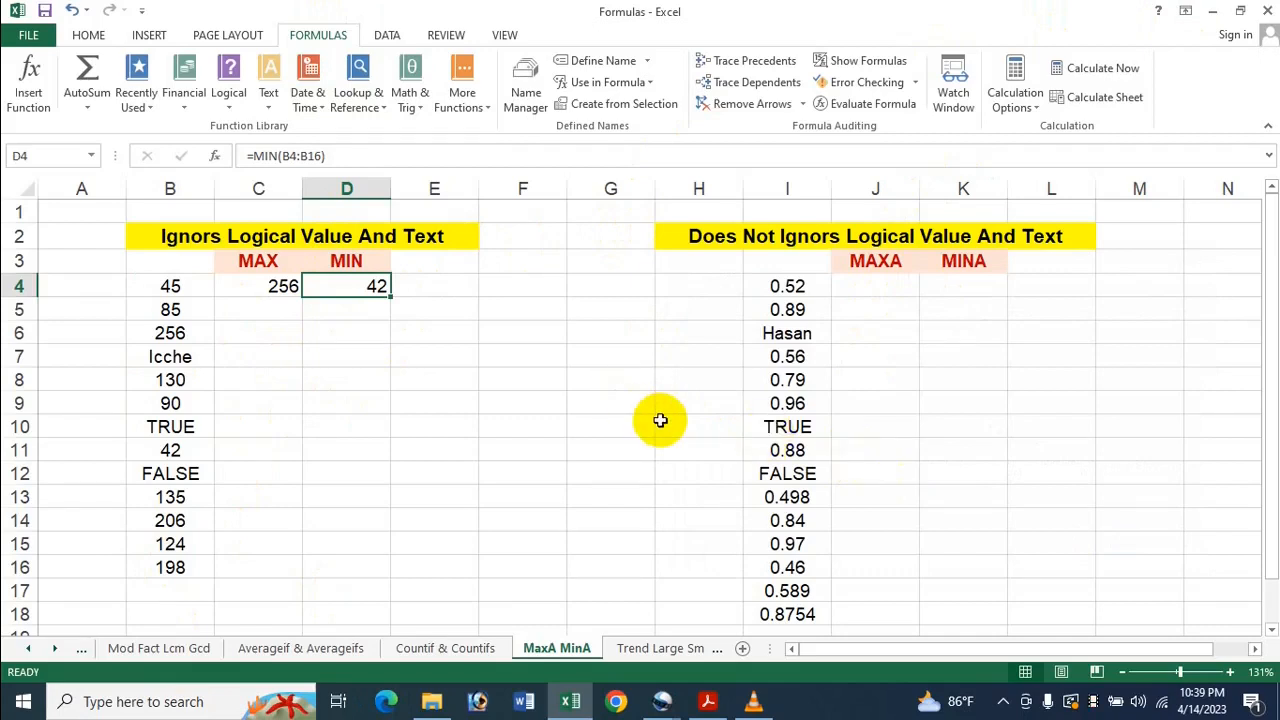
# Enter a MAXA formula over I4:I18 in J4 and review it in the cell.
pyautogui.click(876, 282)
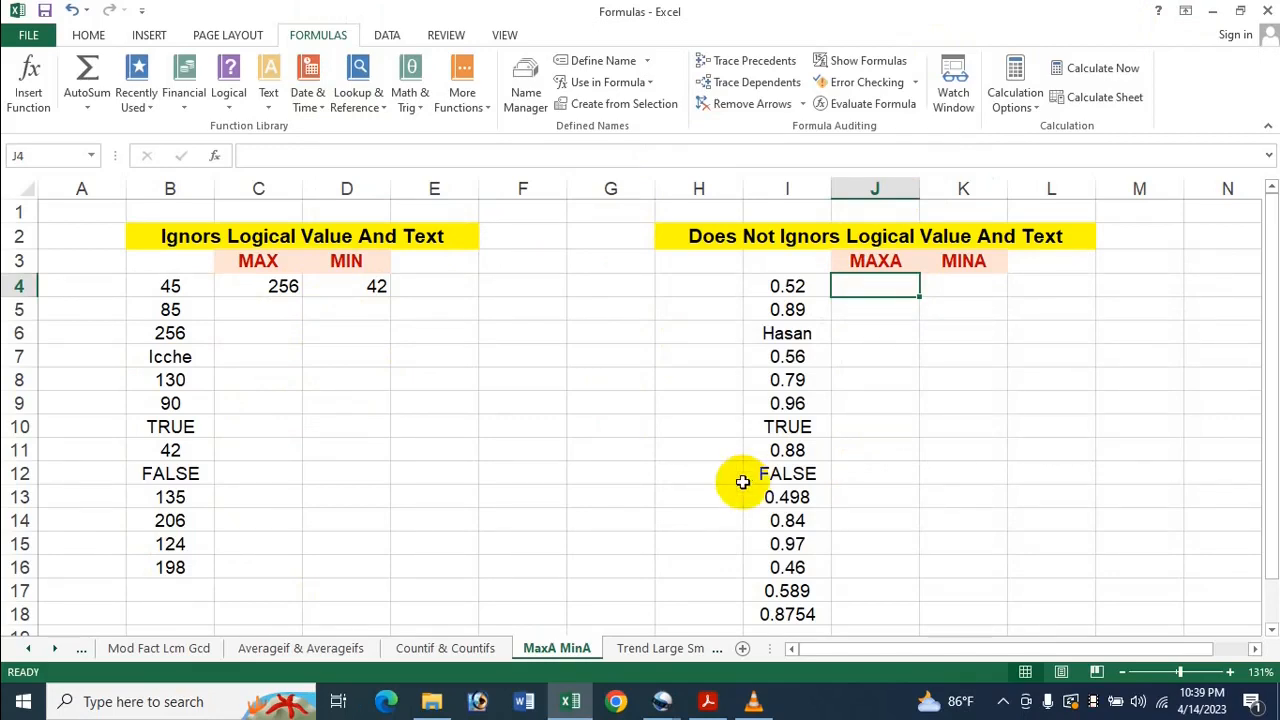
pyautogui.write('=')
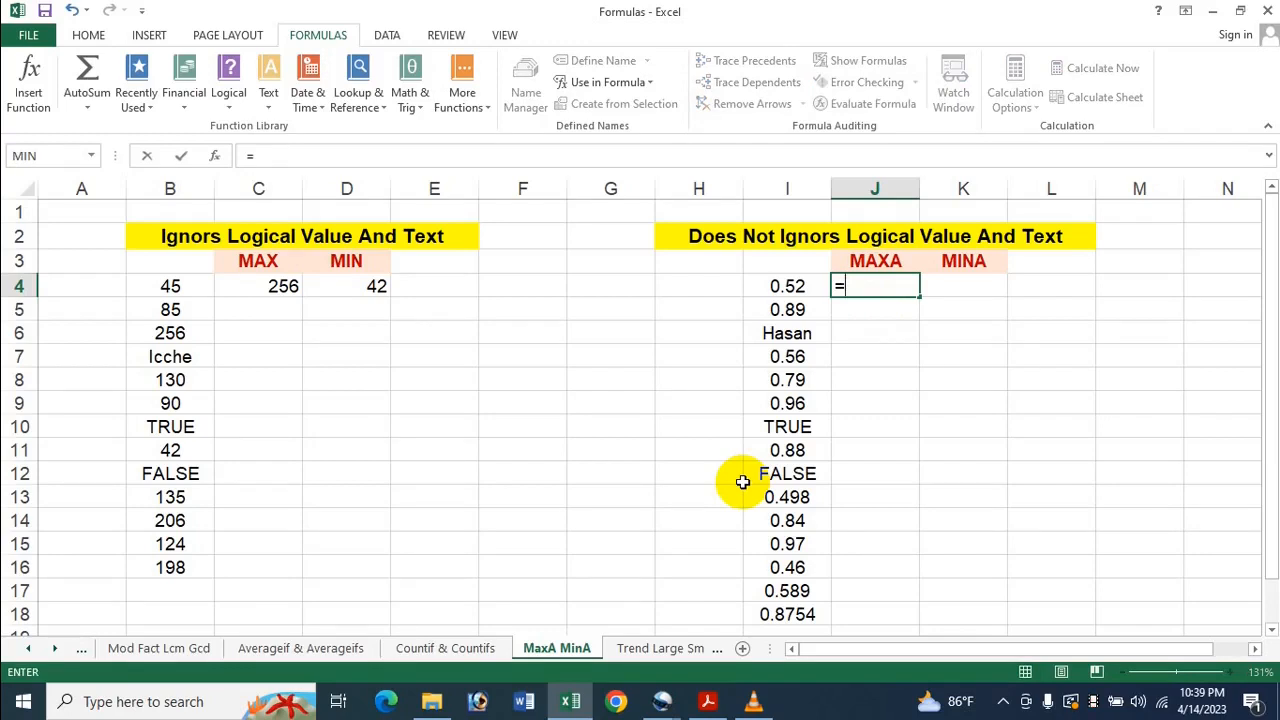
pyautogui.write('Maxa')
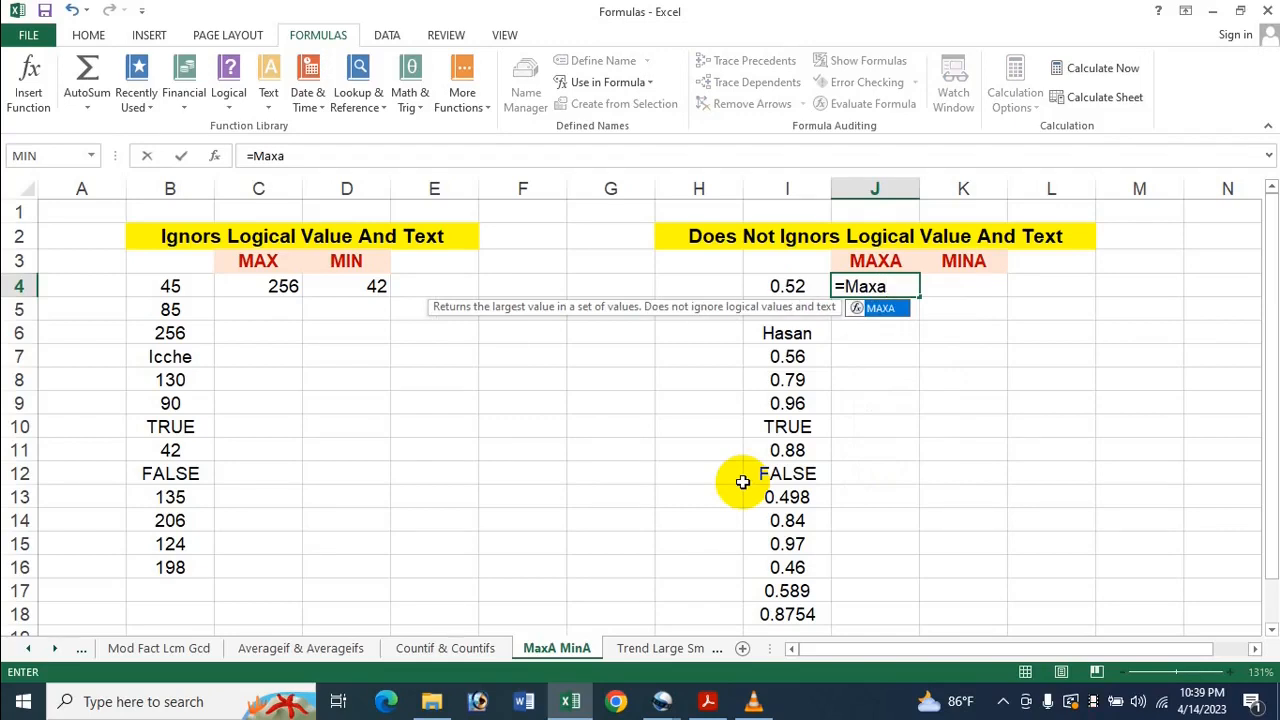
pyautogui.press('Tab')
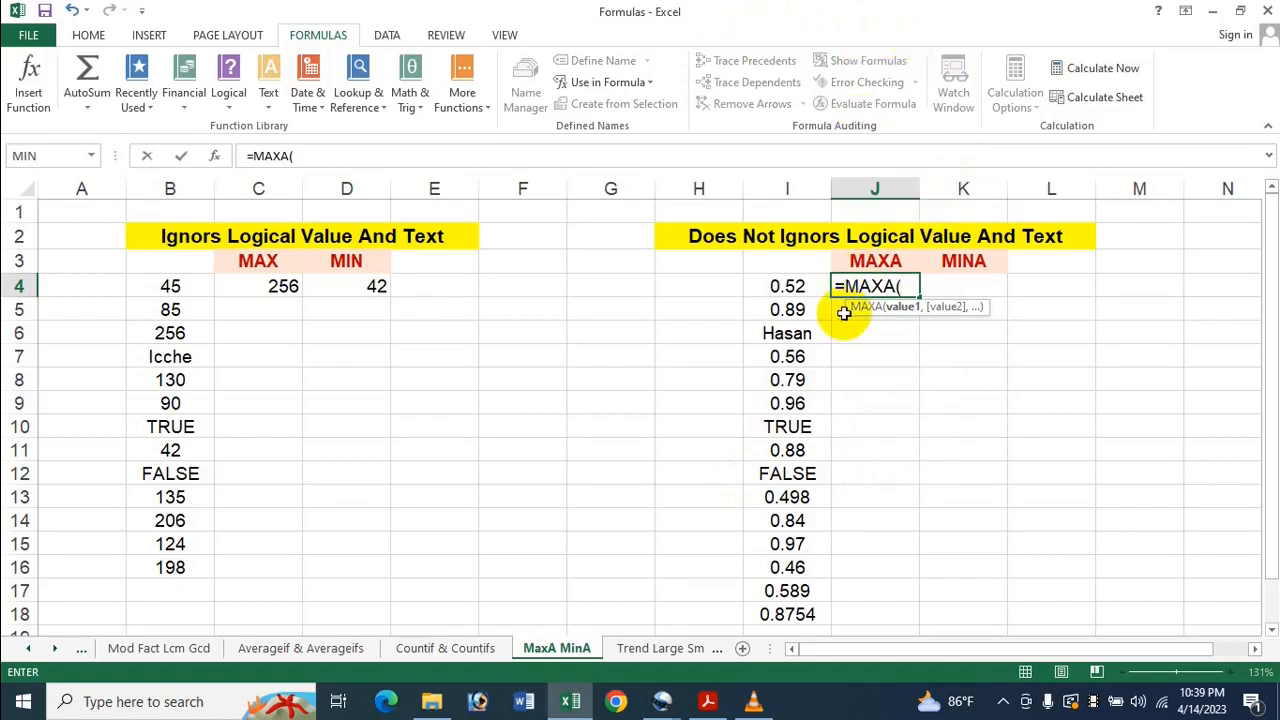
pyautogui.moveTo(777, 283); pyautogui.dragTo(777, 616)
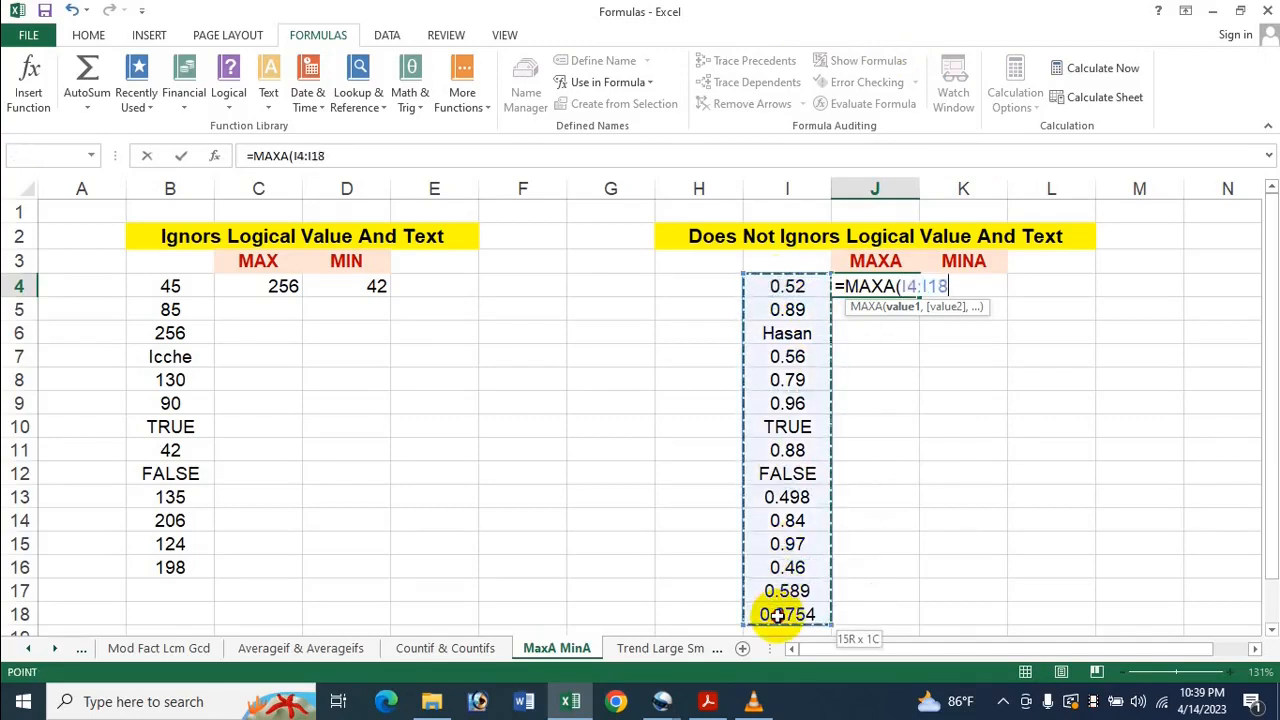
pyautogui.press('Return')
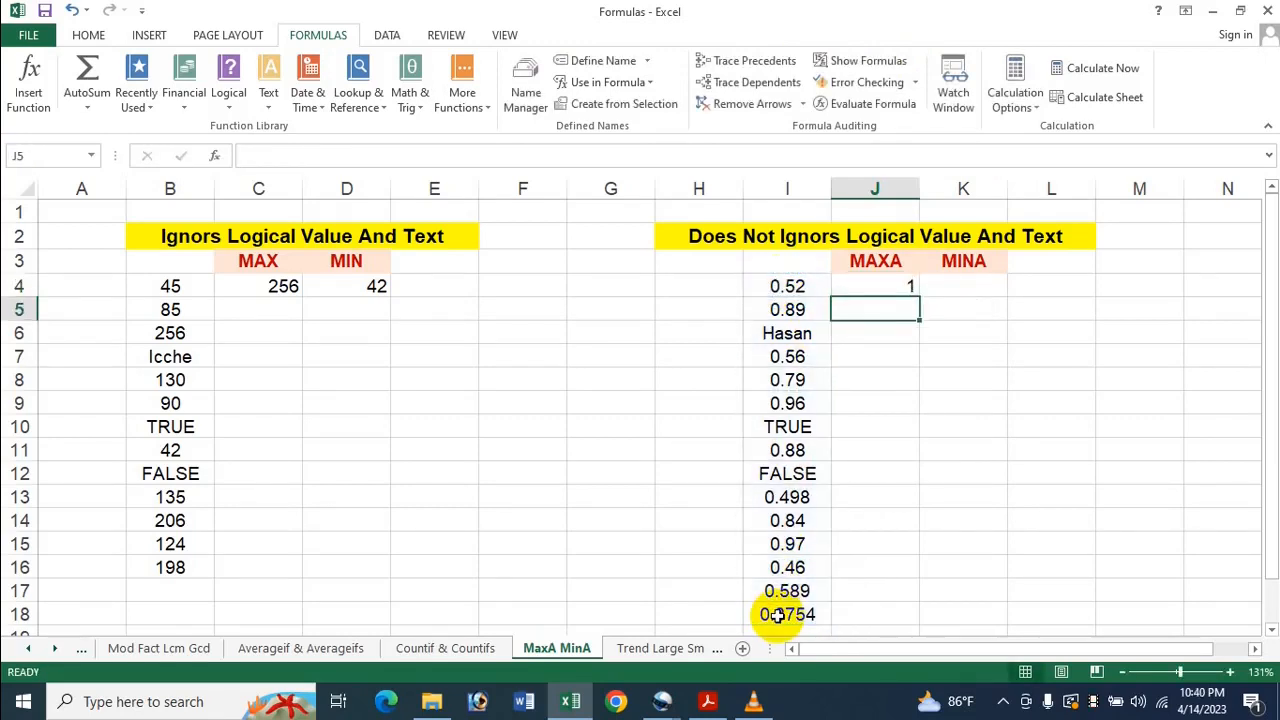
pyautogui.click(866, 287)
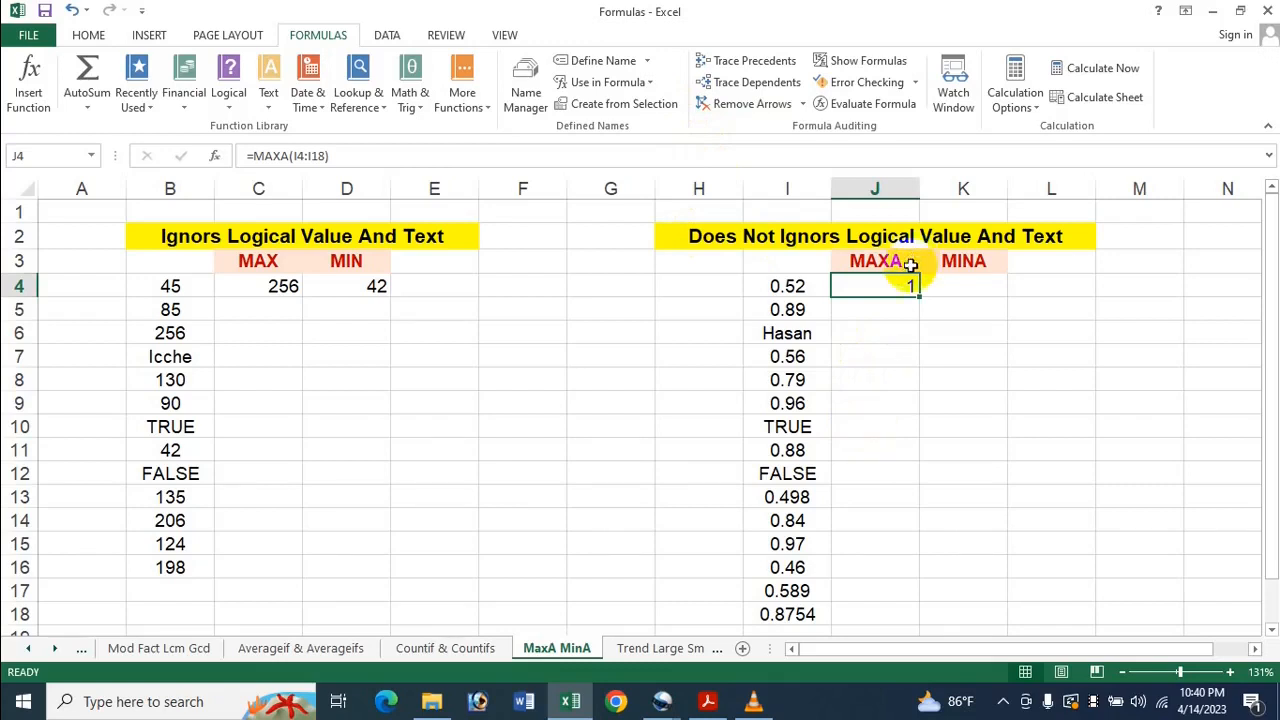
# Enter a MINA formula over I4:I18 in K4 and review it in the cell.
pyautogui.click(985, 286)
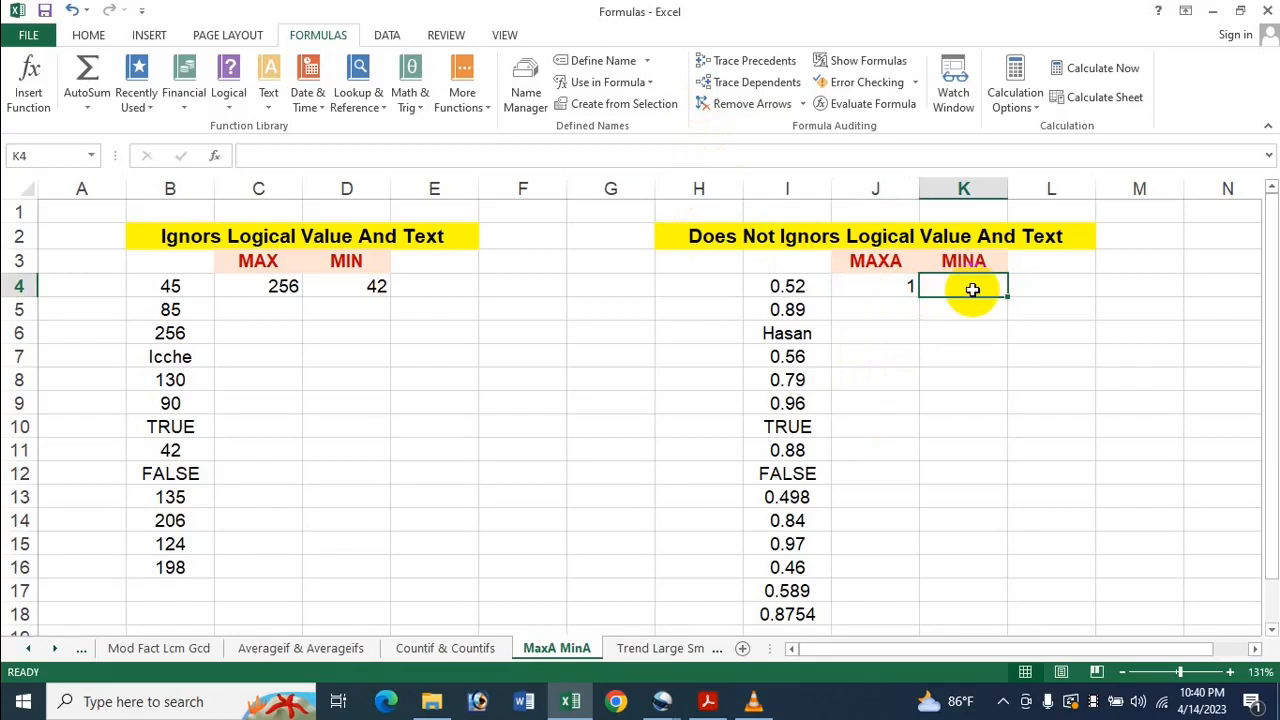
pyautogui.write('=')
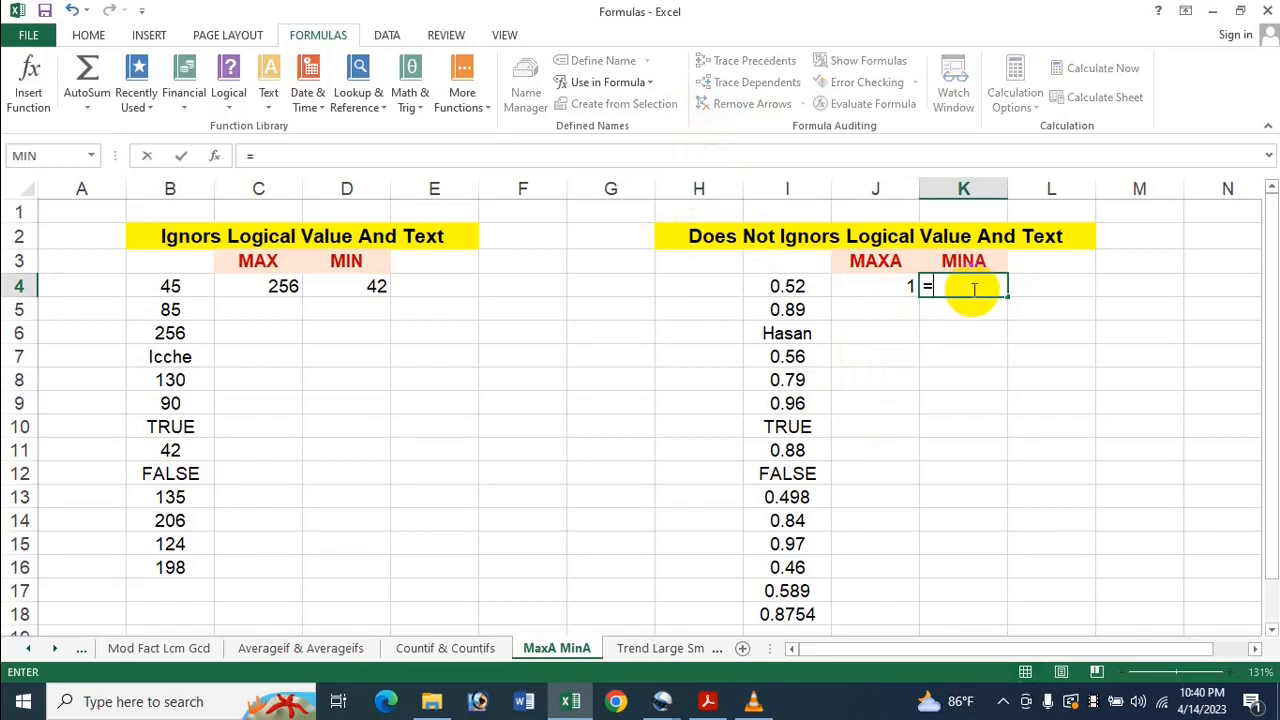
pyautogui.write('MinA')
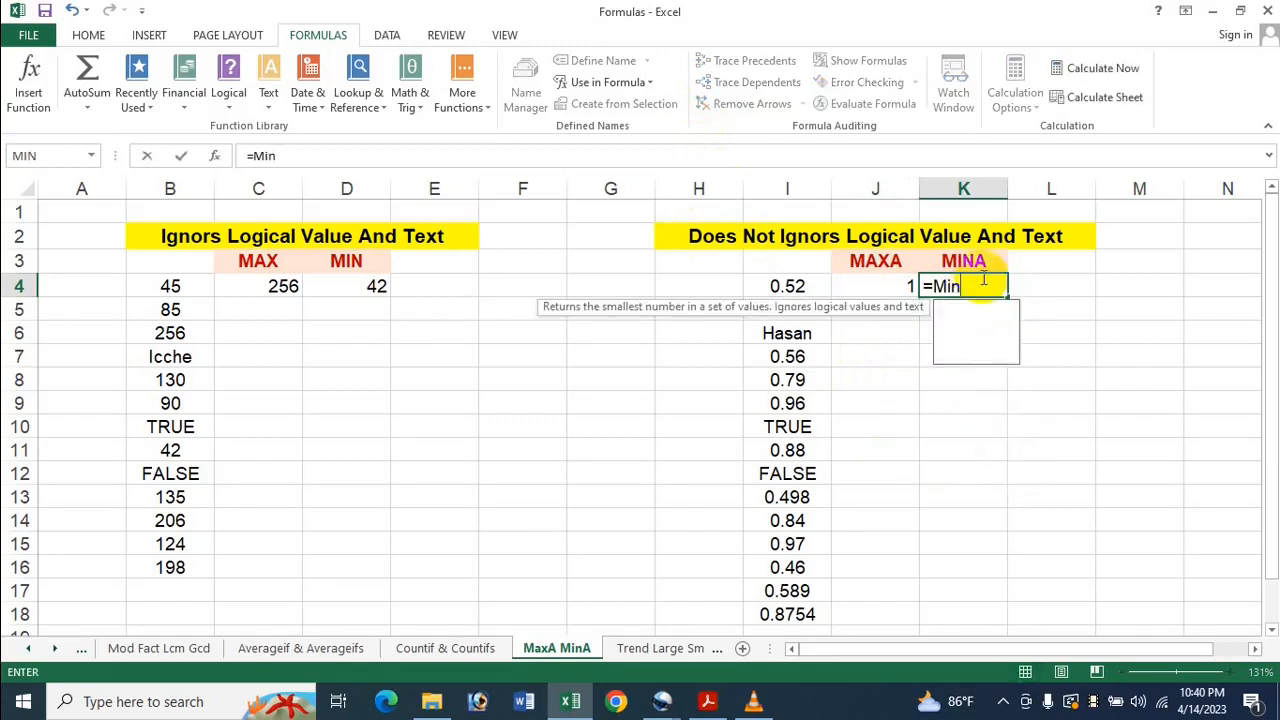
pyautogui.press('Tab')
pyautogui.moveTo(805, 282); pyautogui.dragTo(813, 617)
pyautogui.press('Return')
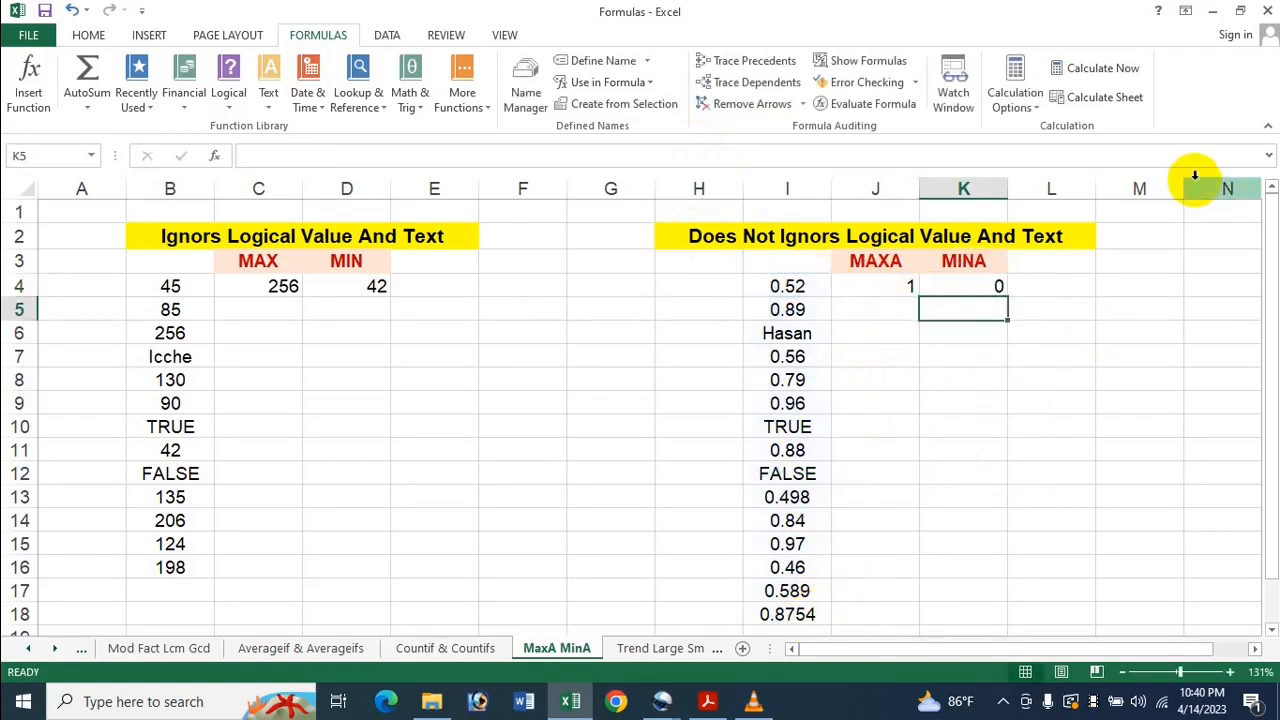
pyautogui.click(975, 285)
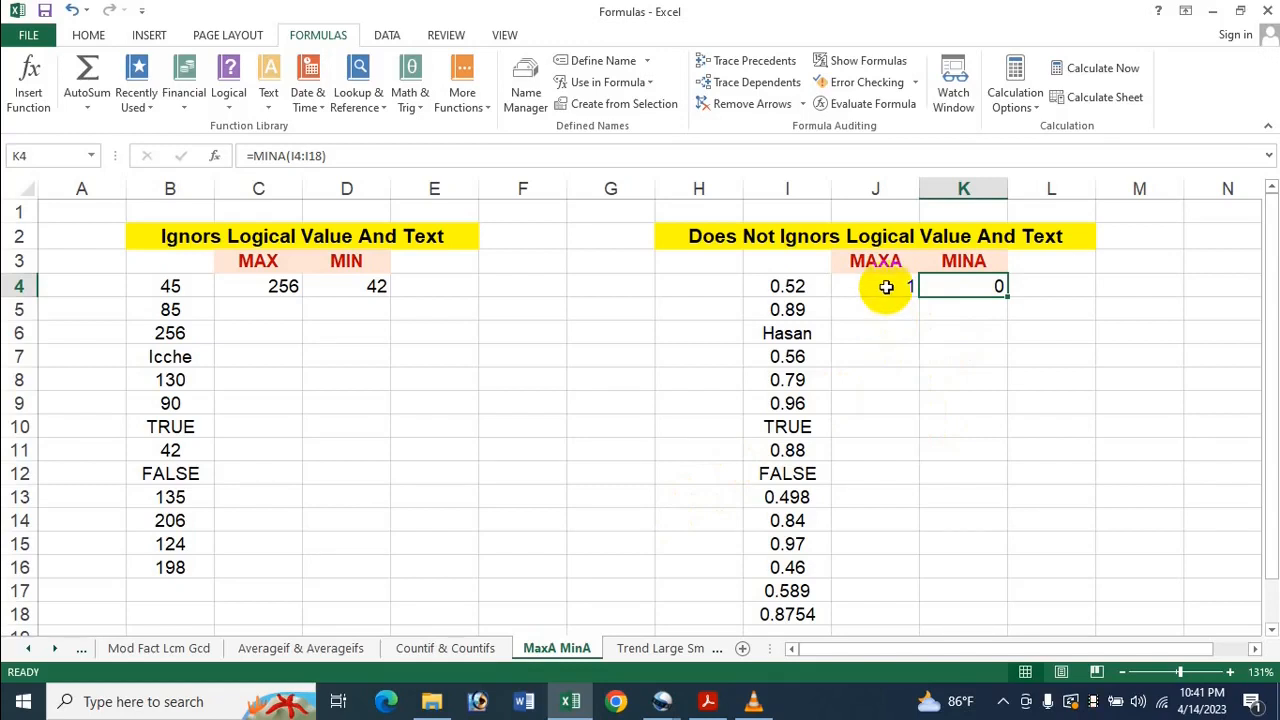
# Clear the logical value TRUE from I10 to test its effect on the MAXA result.
pyautogui.click(791, 426)
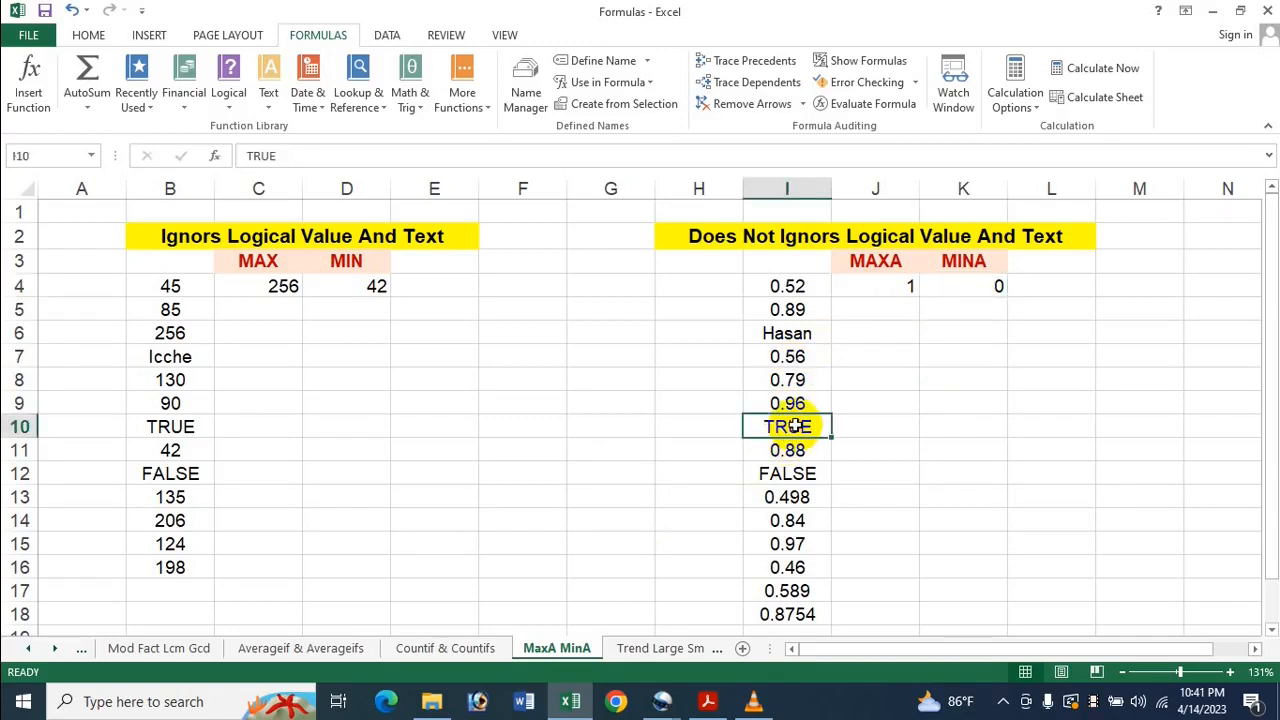
pyautogui.press('Delete')
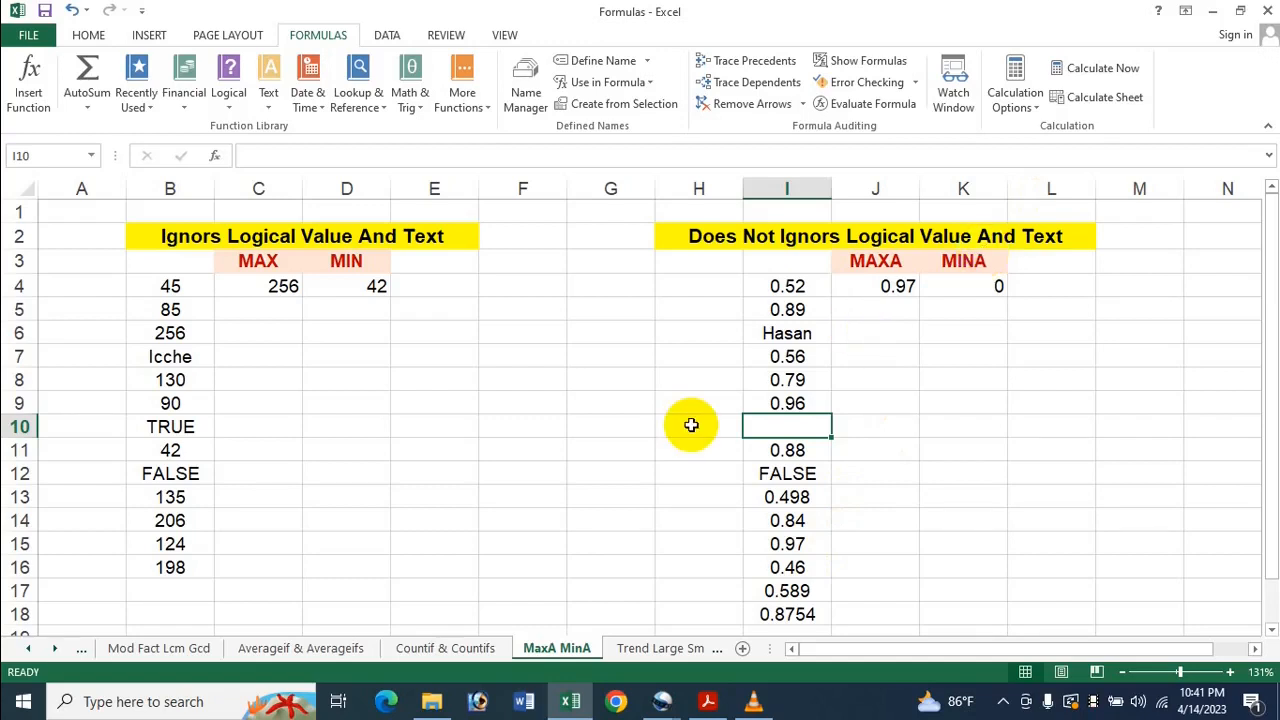
# Restore the logical value TRUE in I10 so that MAXA counts it again.
pyautogui.write('TRUE')
pyautogui.hotkey('ctrl', 'Return')
pyautogui.click(940, 358)
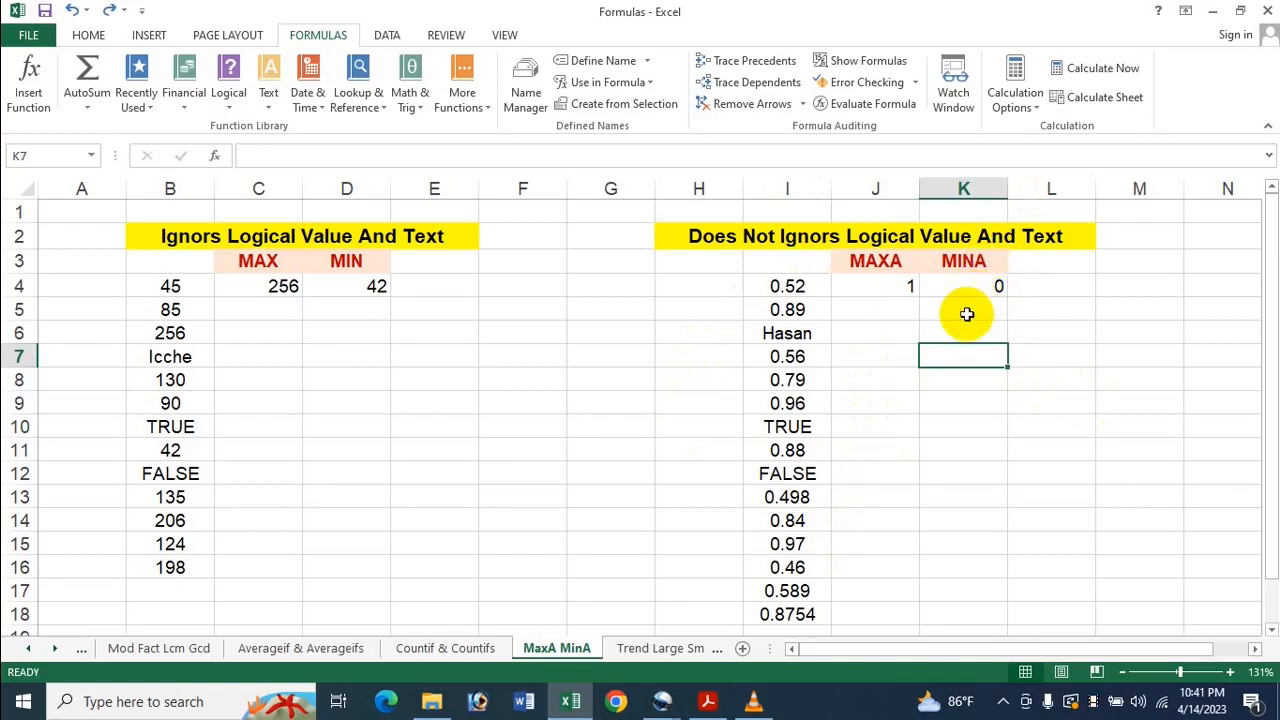
# Clear the logical value FALSE from I12 and the text entry from I6 to test their effect on the MINA result.
pyautogui.click(789, 472)
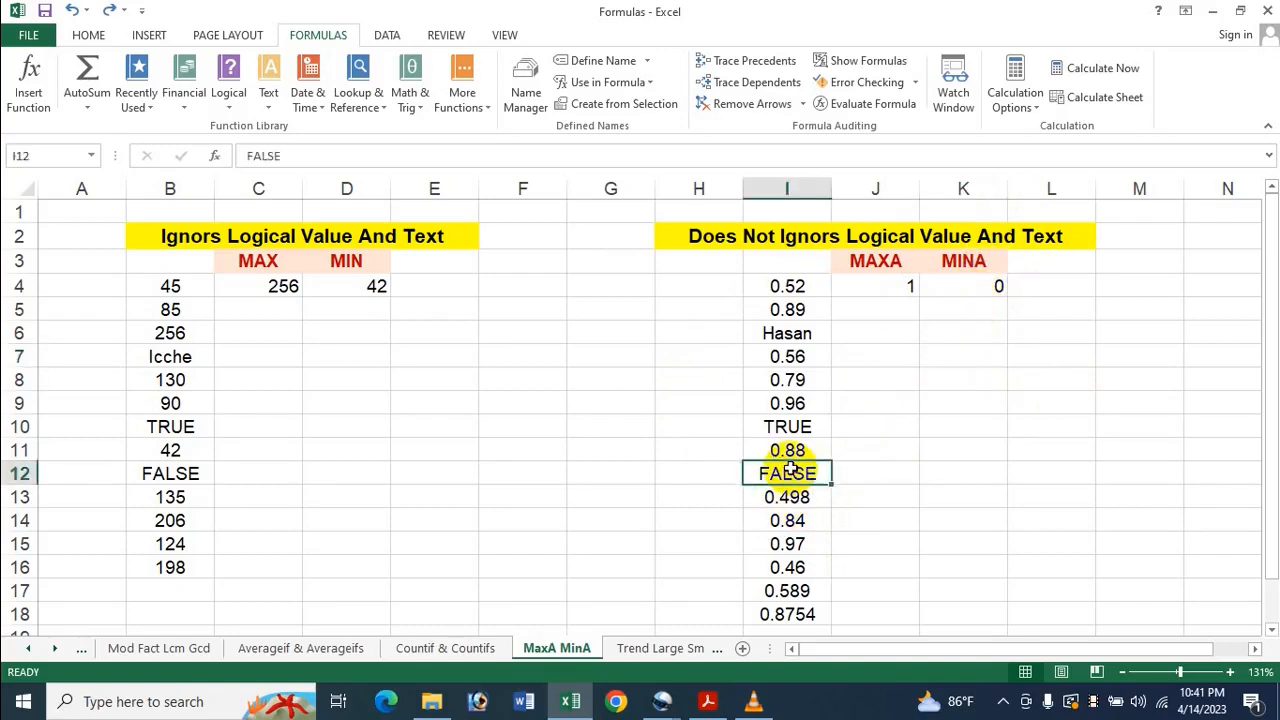
pyautogui.press('Delete')
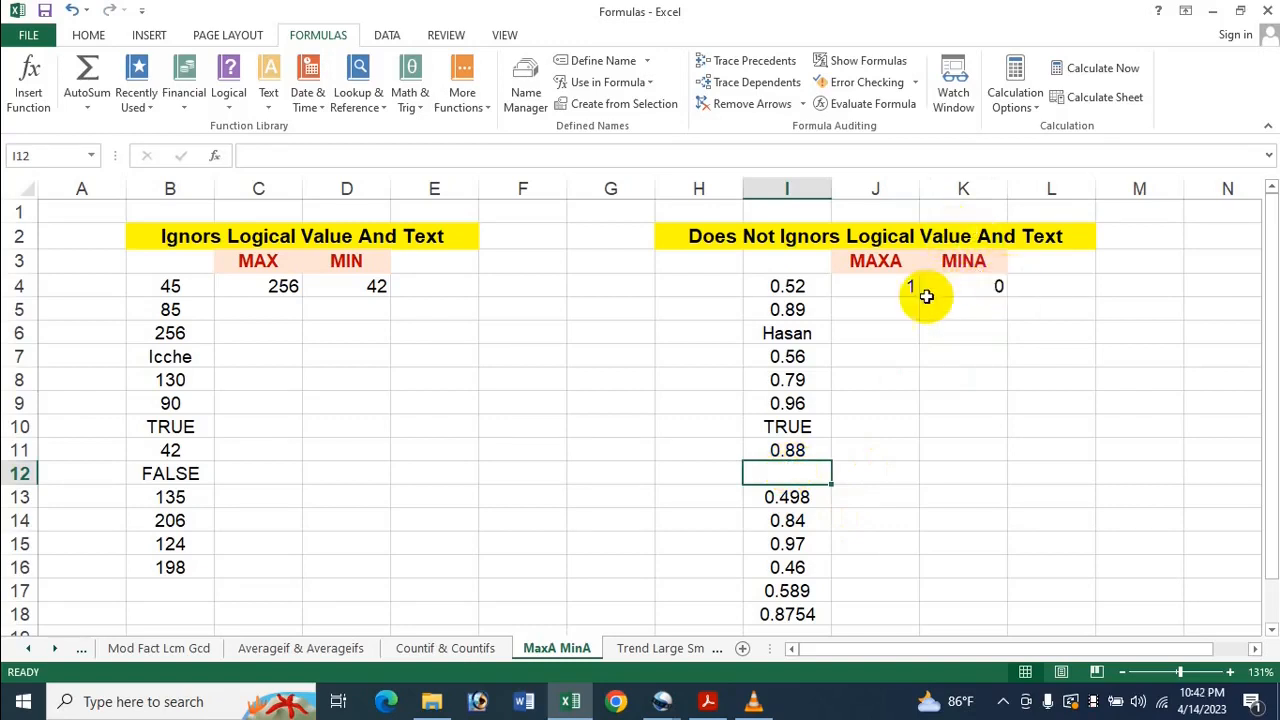
pyautogui.click(813, 332)
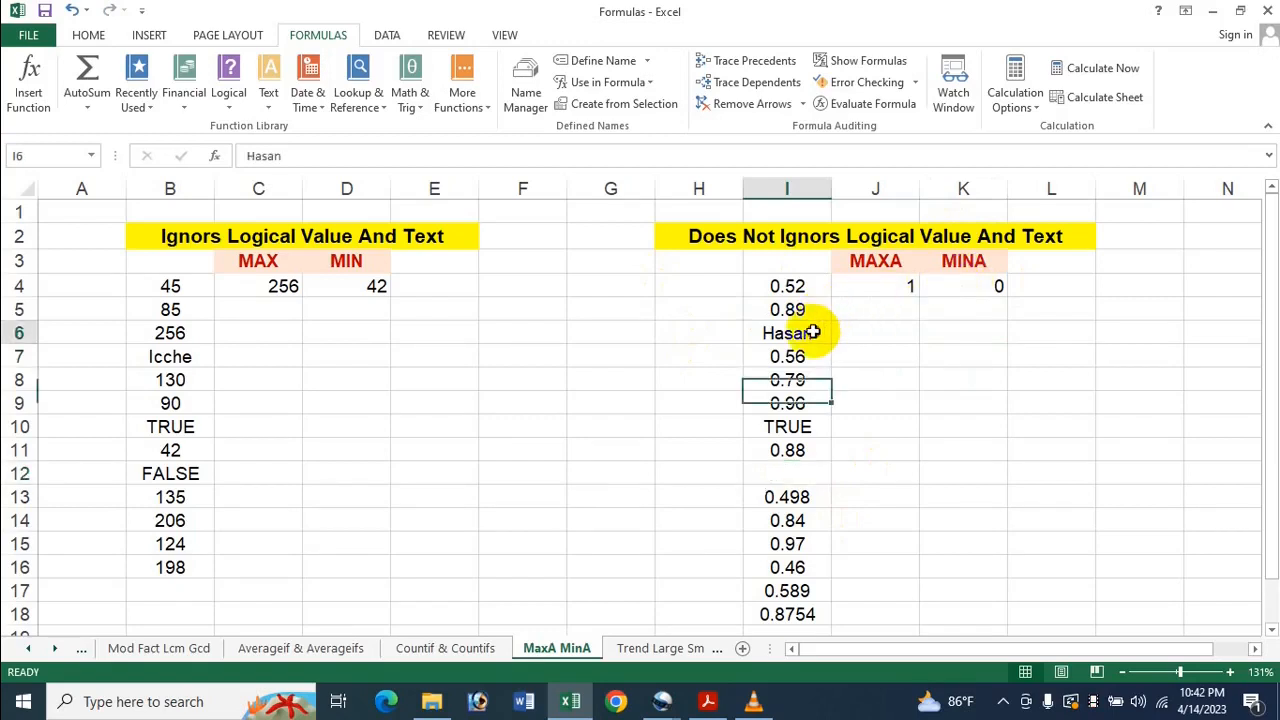
pyautogui.press('Delete')
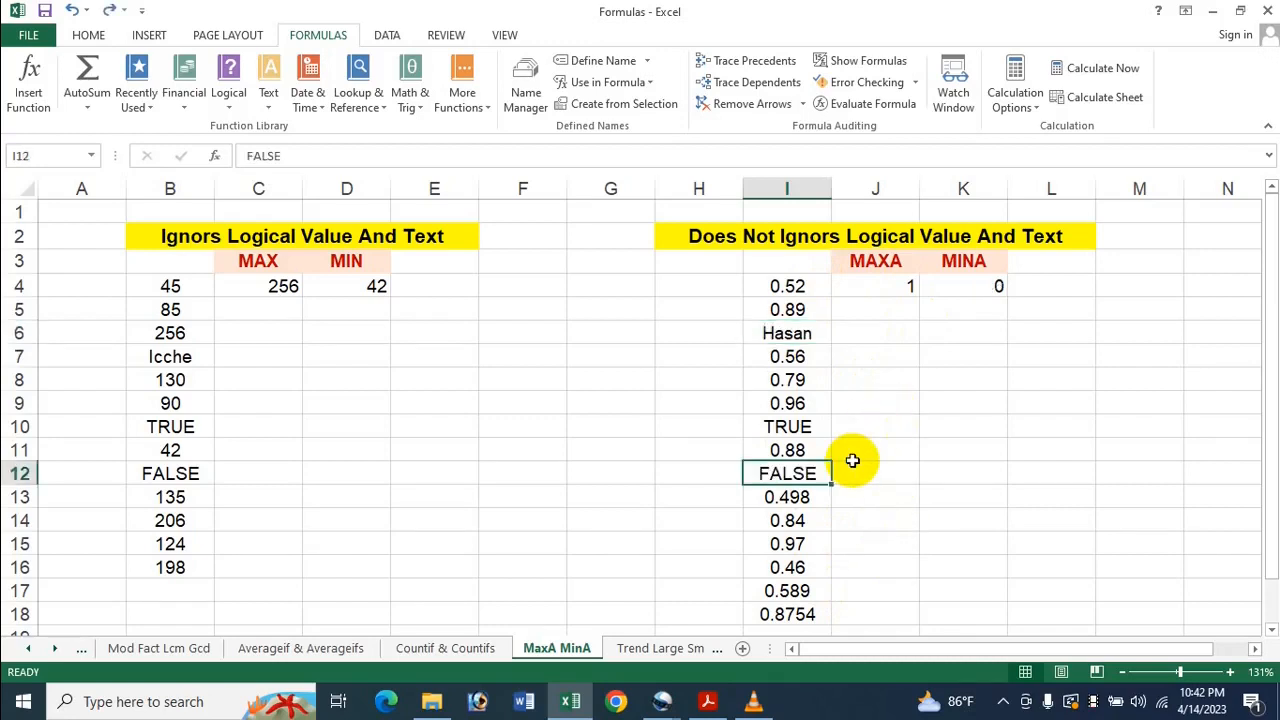
# Enter 1 in J10 beside TRUE and 0 in J12 beside FALSE to show their numeric equivalents.
pyautogui.click(900, 405)
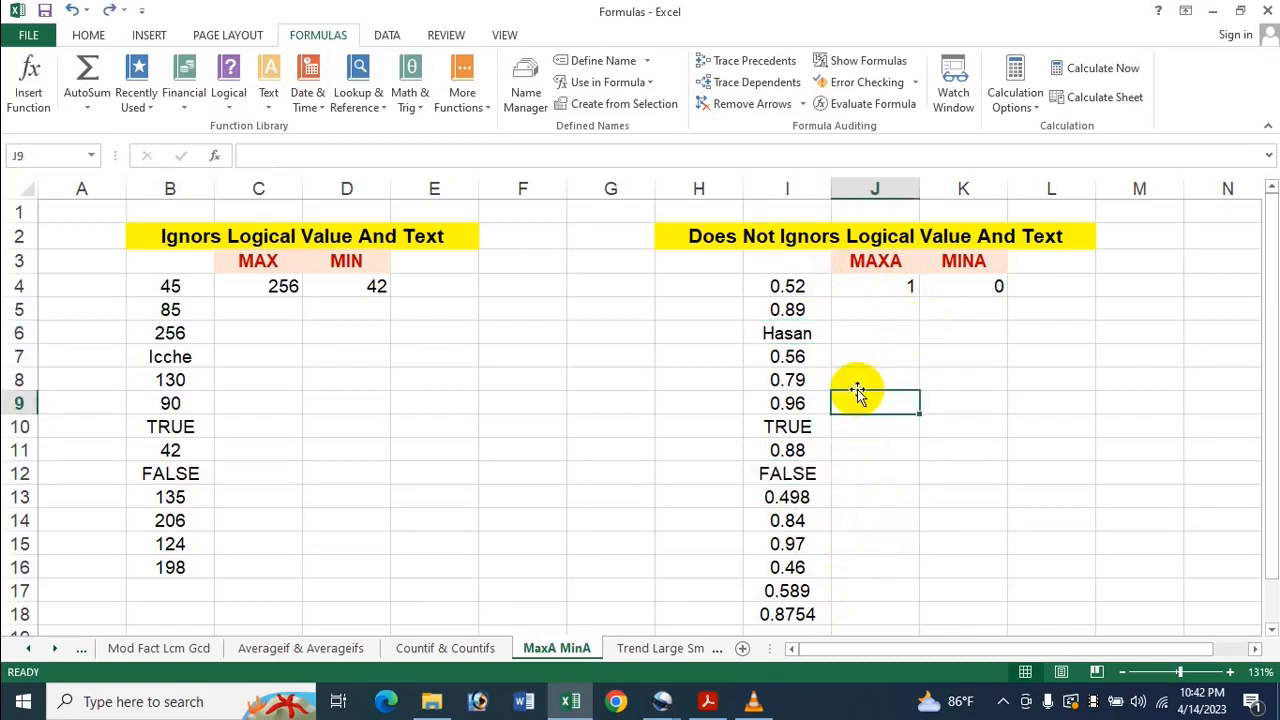
pyautogui.click(848, 424)
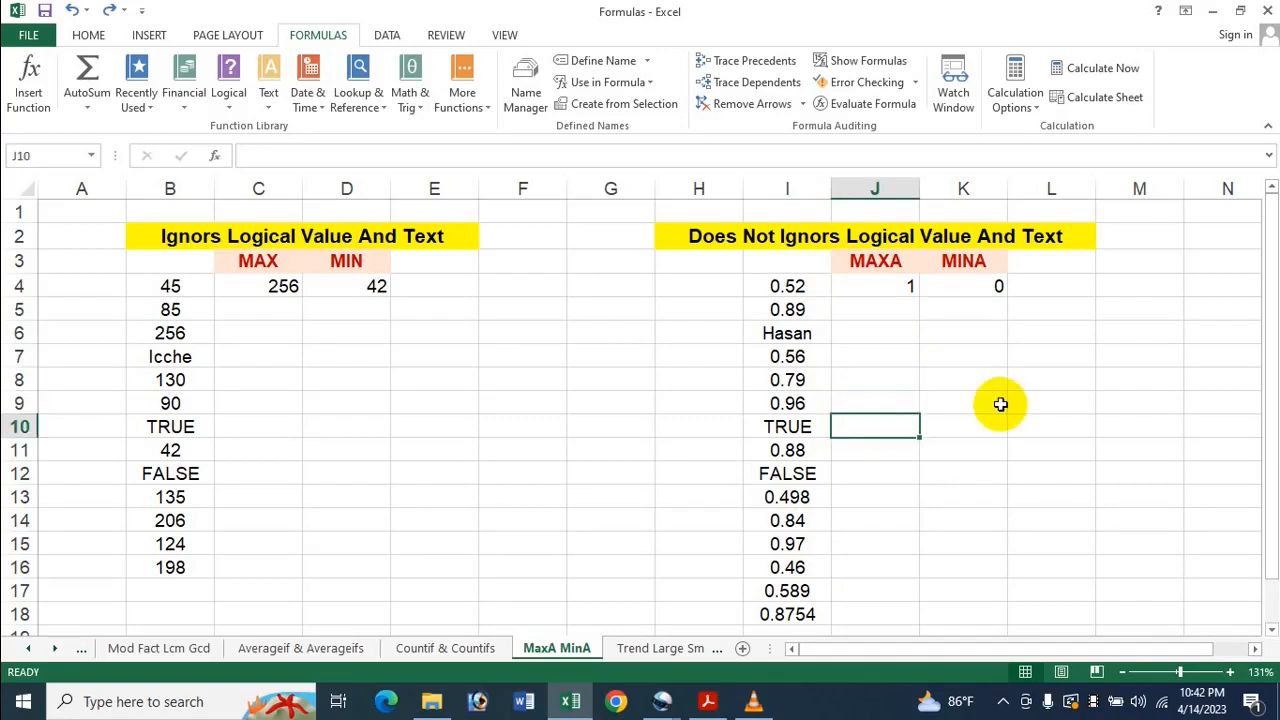
pyautogui.write('1')
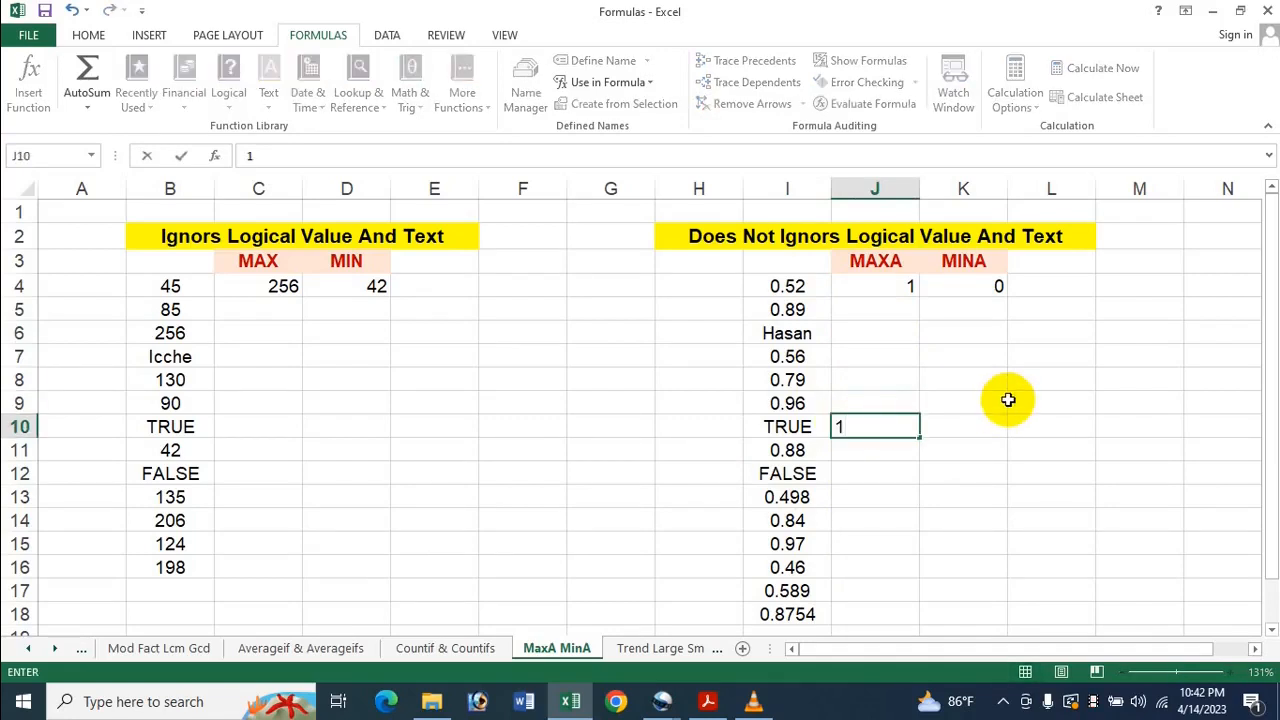
pyautogui.press('Return')
pyautogui.press('Return')
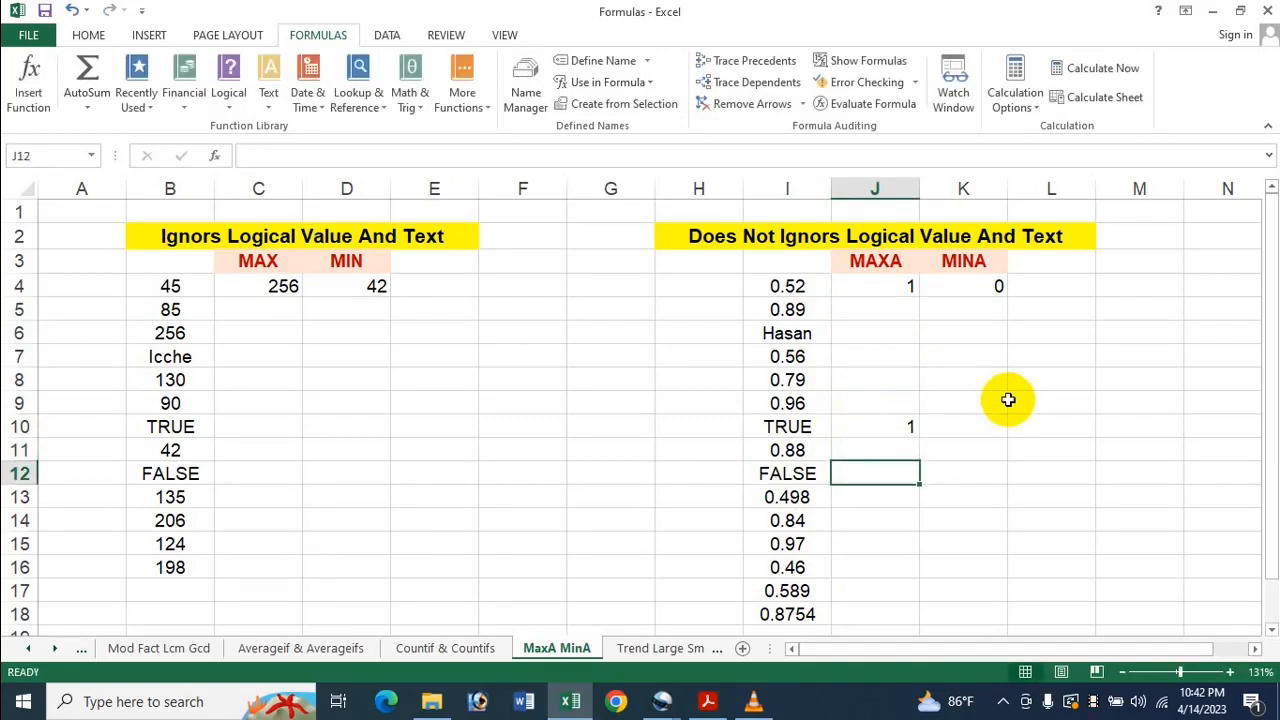
pyautogui.write('0')
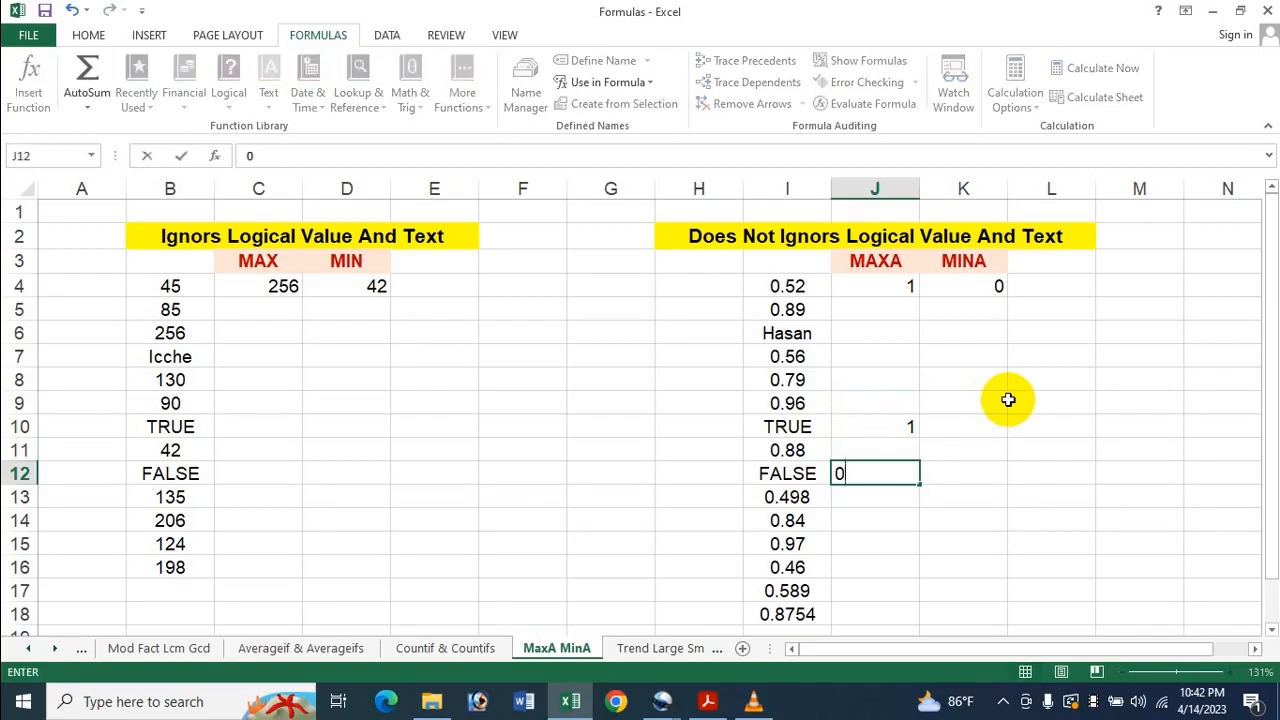
pyautogui.press('Return')
pyautogui.press('Up')
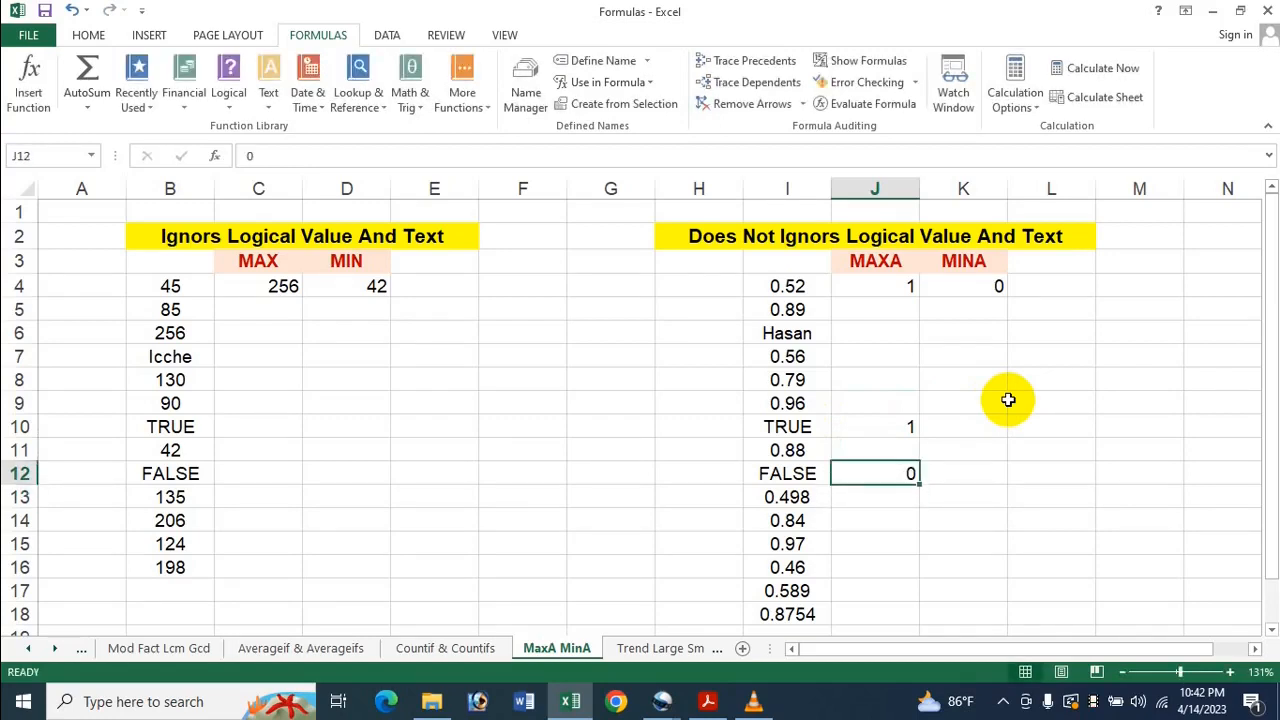
# Clear the formulas in J4:K4 and start the MAXA function from the Statistical function category in J4.
pyautogui.moveTo(879, 284); pyautogui.dragTo(1014, 303)
pyautogui.press('Delete')
pyautogui.click(891, 286)
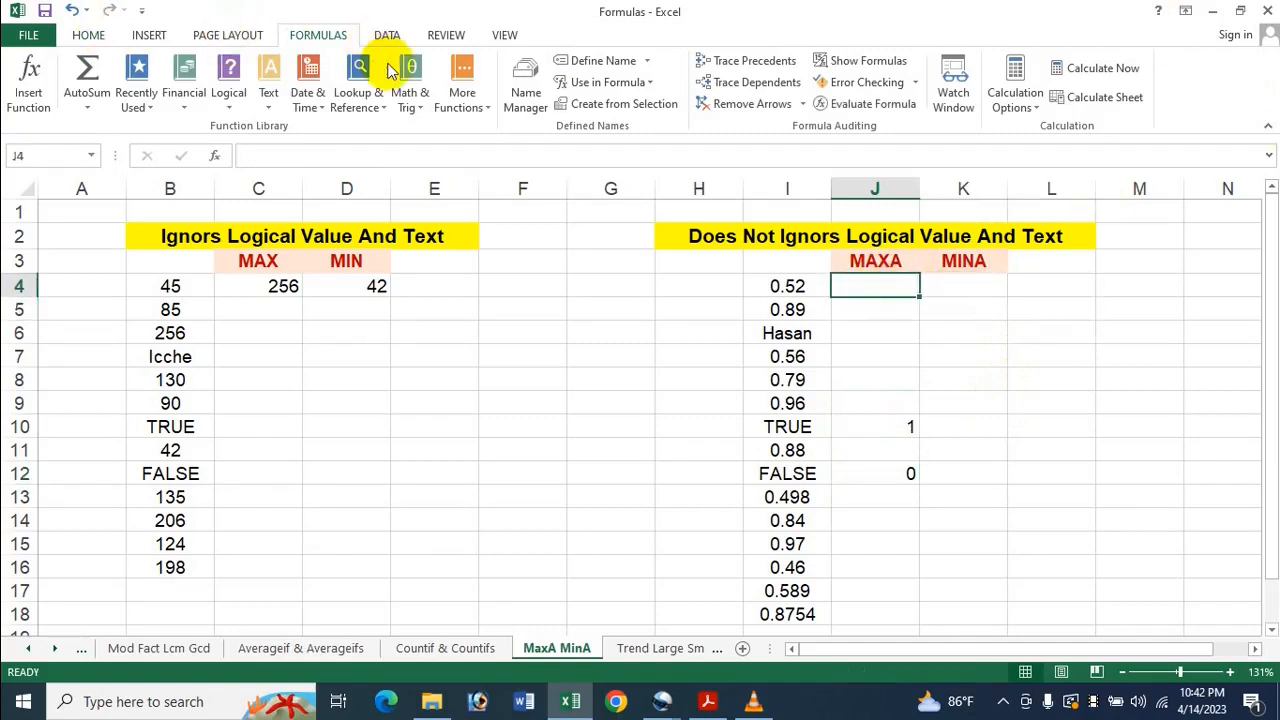
pyautogui.click(460, 82)
pyautogui.click(504, 128)
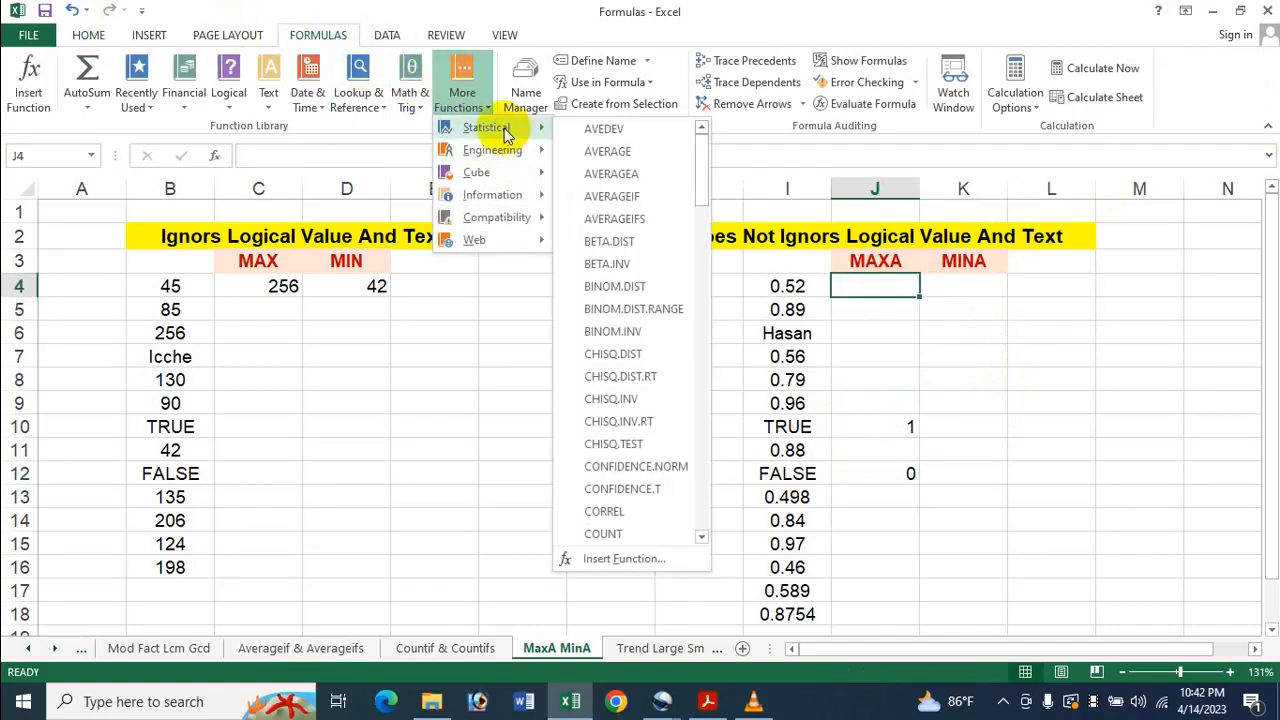
pyautogui.moveTo(703, 187); pyautogui.dragTo(695, 386)
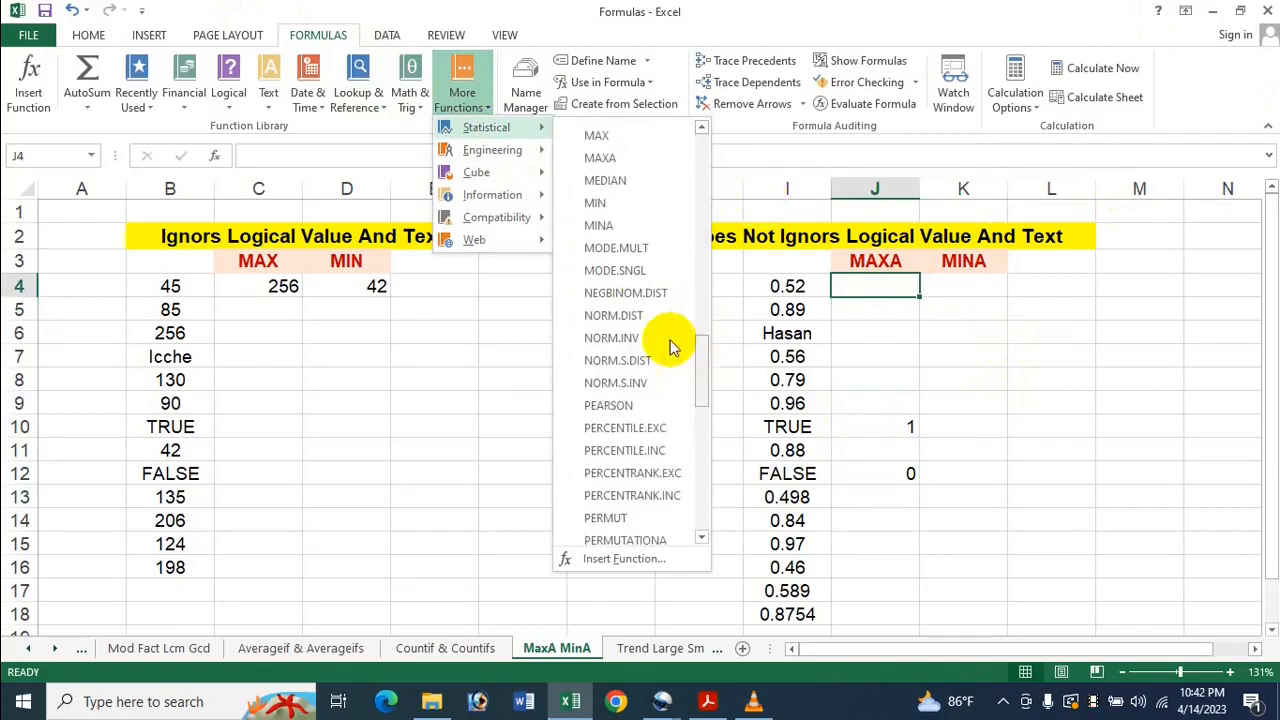
pyautogui.click(610, 158)
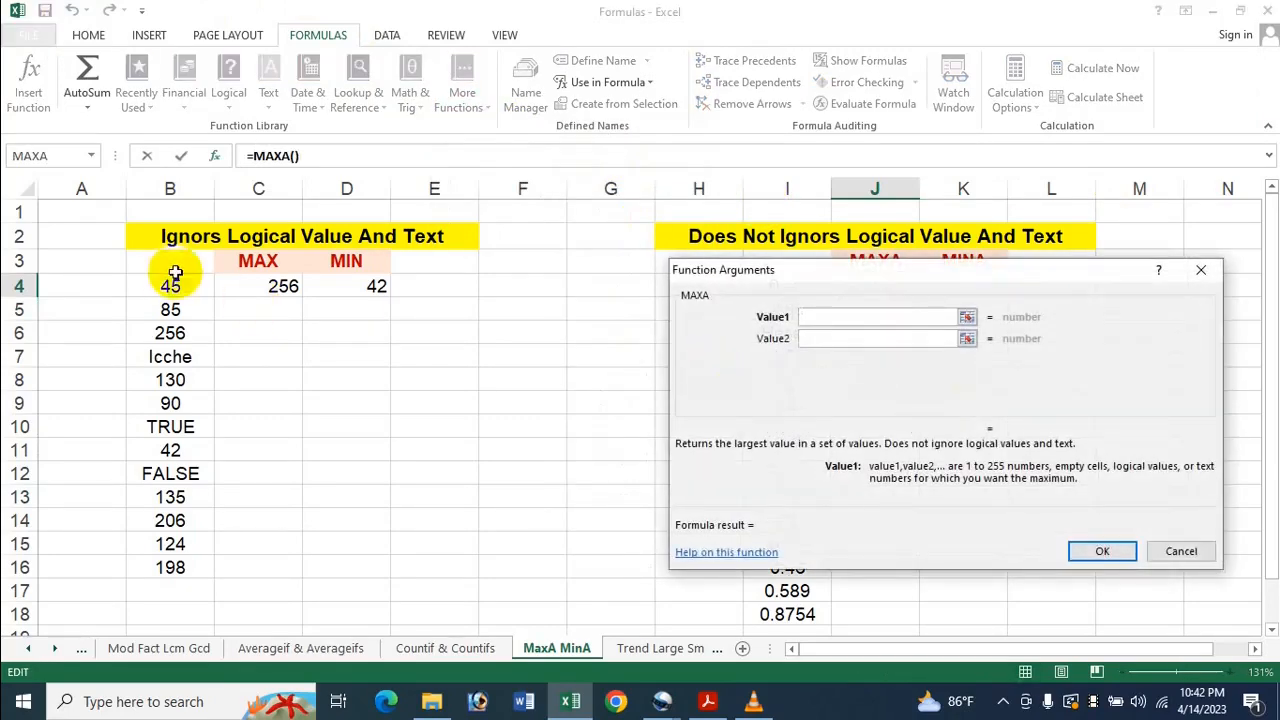
pyautogui.moveTo(168, 287); pyautogui.dragTo(238, 378)
pyautogui.press('BackSpace')
pyautogui.press('BackSpace')
pyautogui.press('BackSpace')
pyautogui.press('BackSpace')
pyautogui.press('BackSpace')
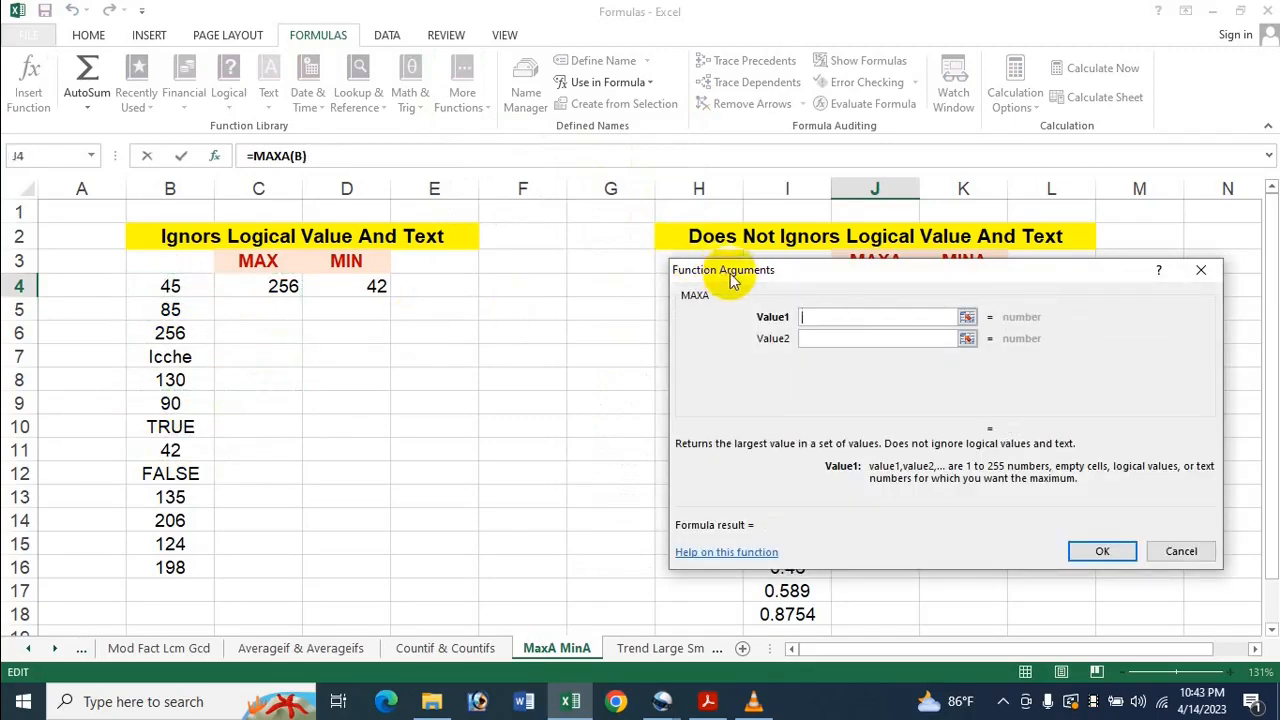
# Set Value1 of the MAXA function to I4:I18 and insert the formula in J4.
pyautogui.moveTo(747, 271); pyautogui.dragTo(215, 268)
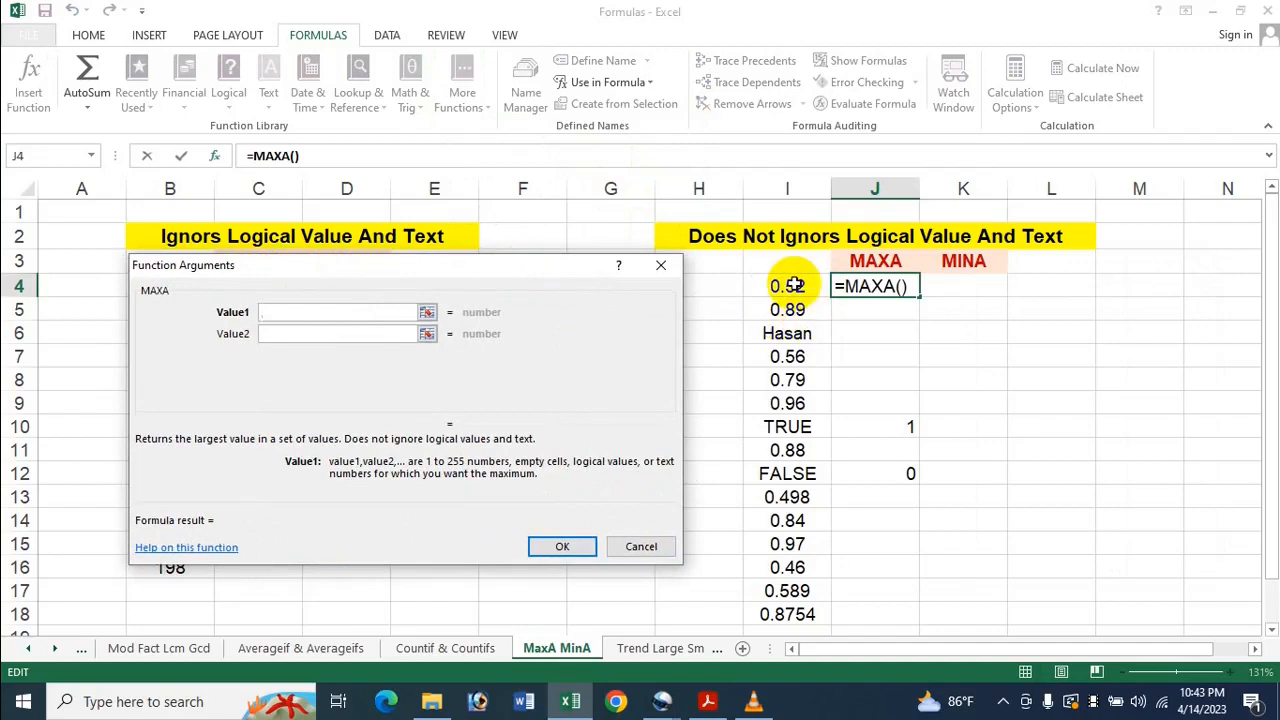
pyautogui.moveTo(803, 286); pyautogui.dragTo(803, 622)
pyautogui.press('Return')
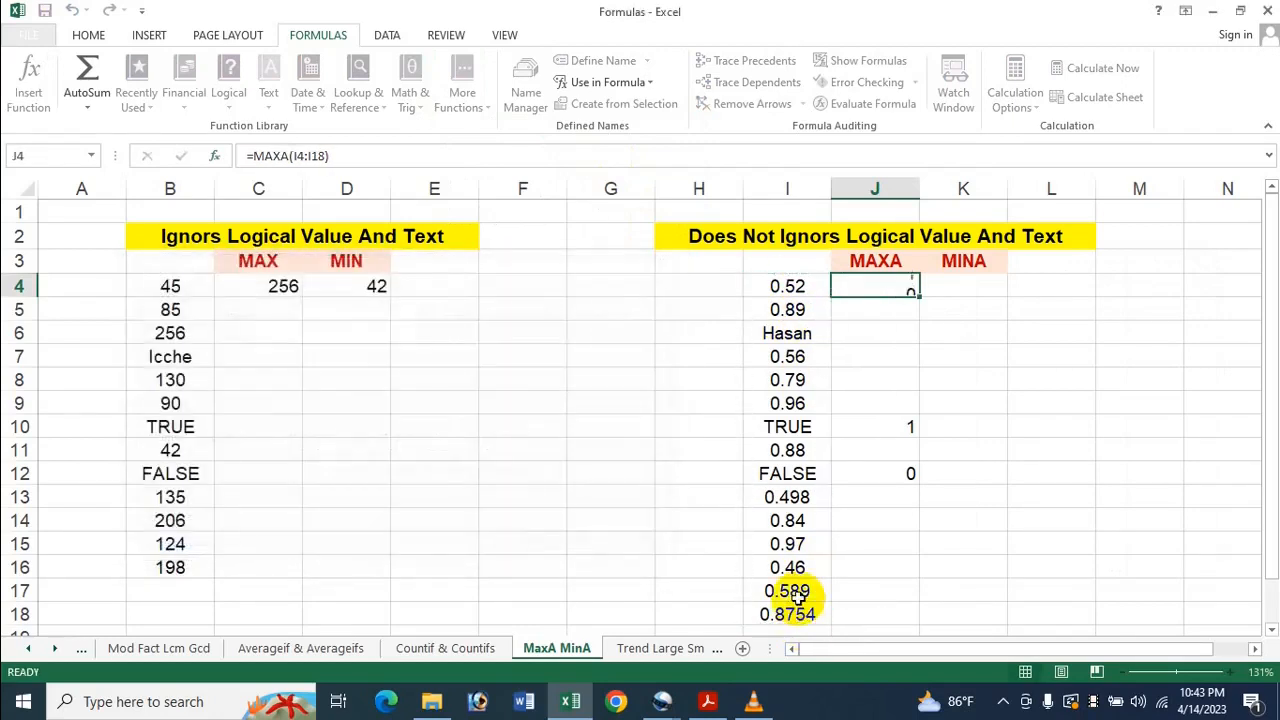
# Insert the MINA function from the Statistical function category in K4, with I4:I18 as Value1.
pyautogui.click(979, 288)
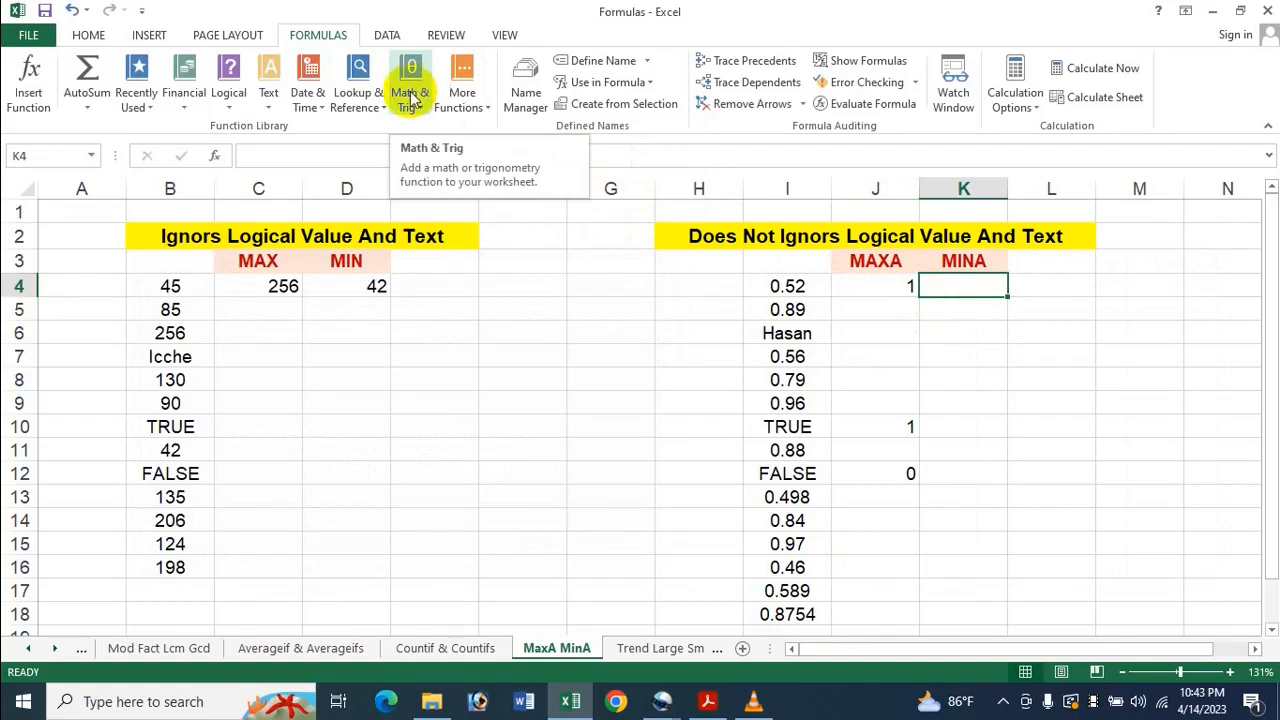
pyautogui.click(478, 90)
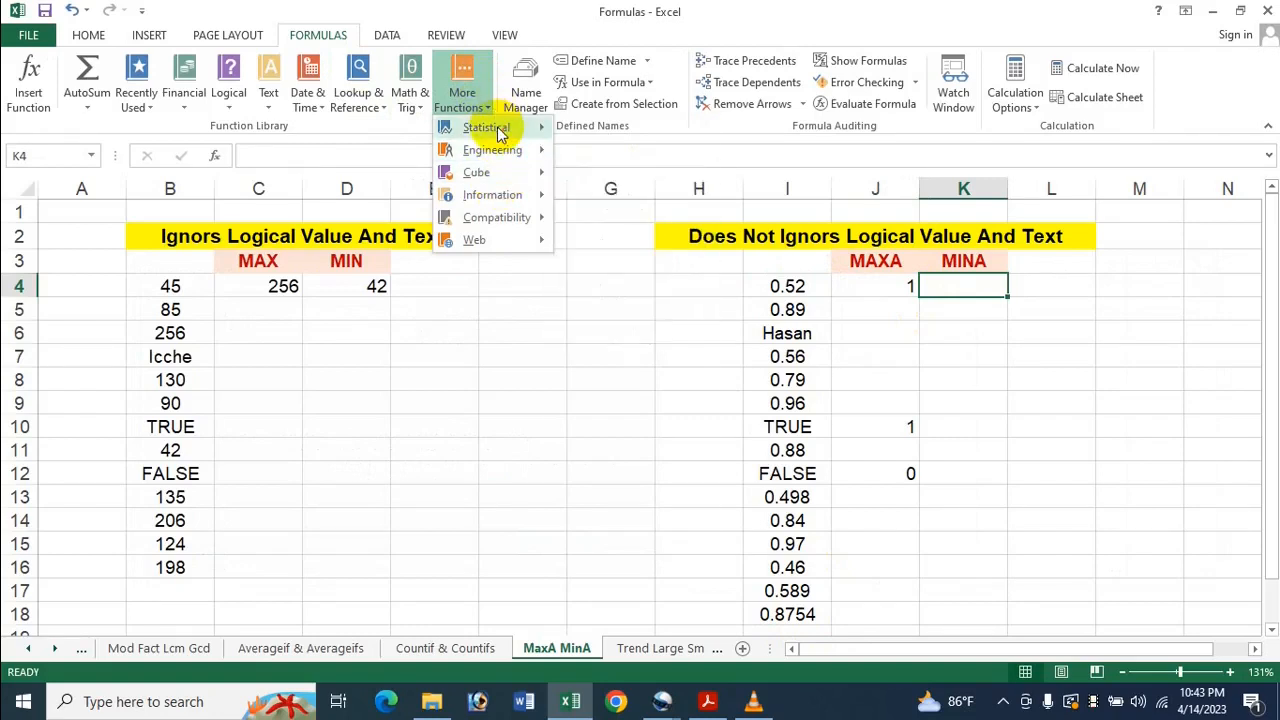
pyautogui.moveTo(492, 129)
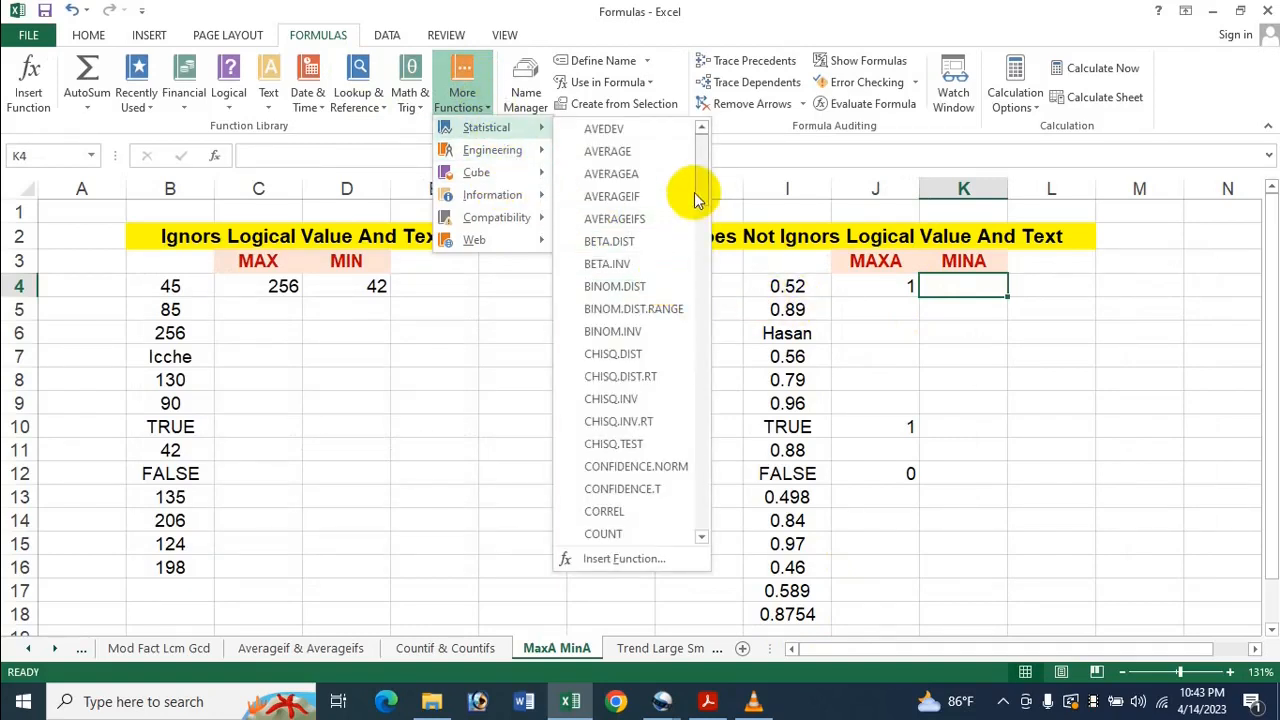
pyautogui.moveTo(701, 202); pyautogui.dragTo(660, 410)
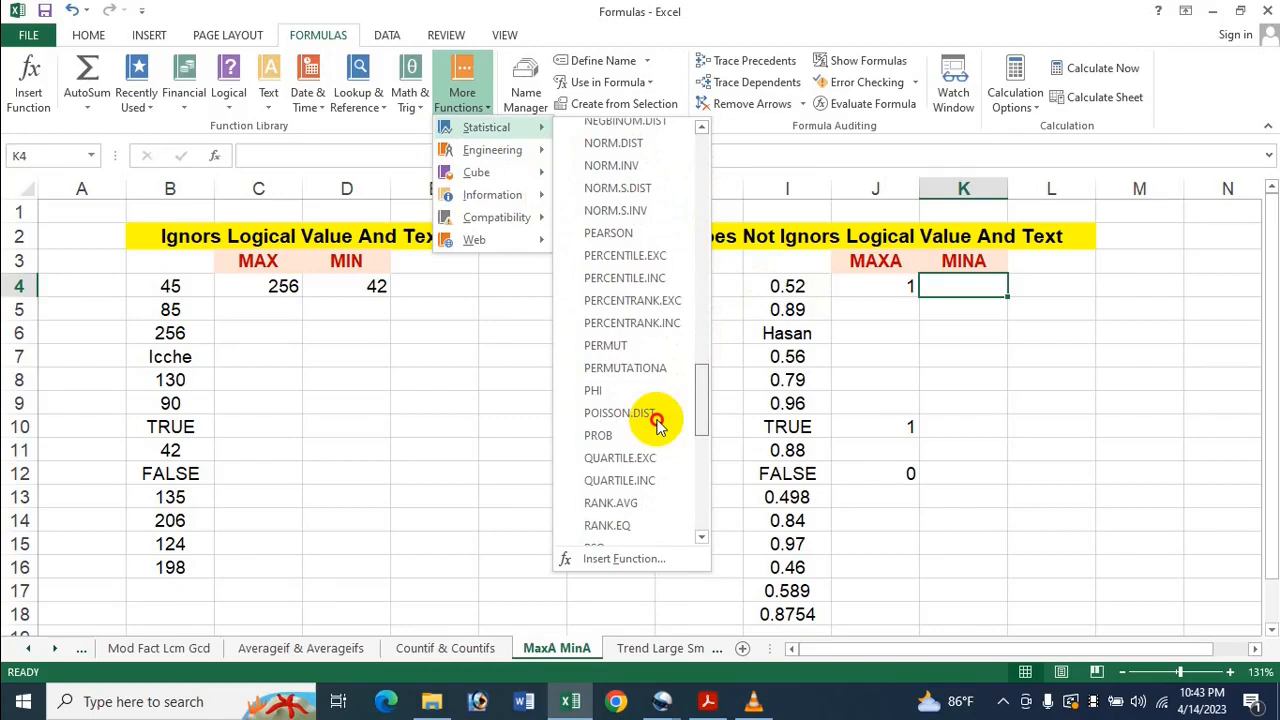
pyautogui.scroll(-2, 657, 430)
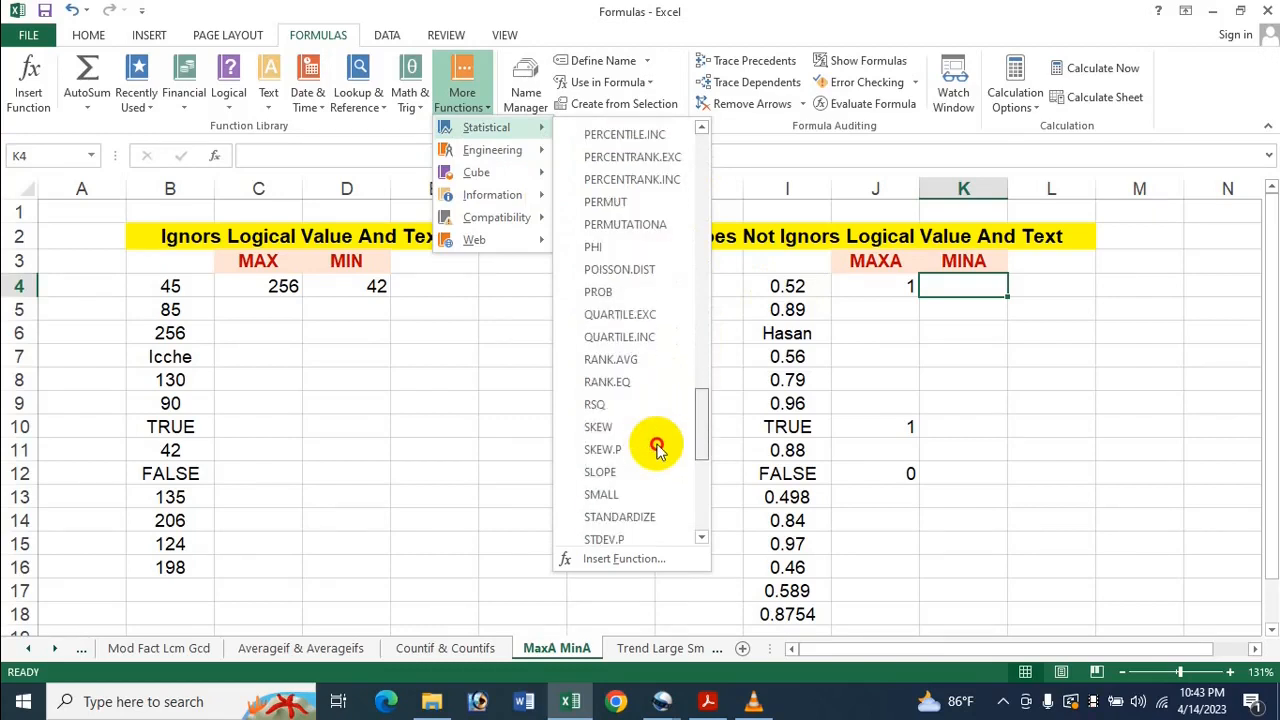
pyautogui.scroll(14, 657, 449)
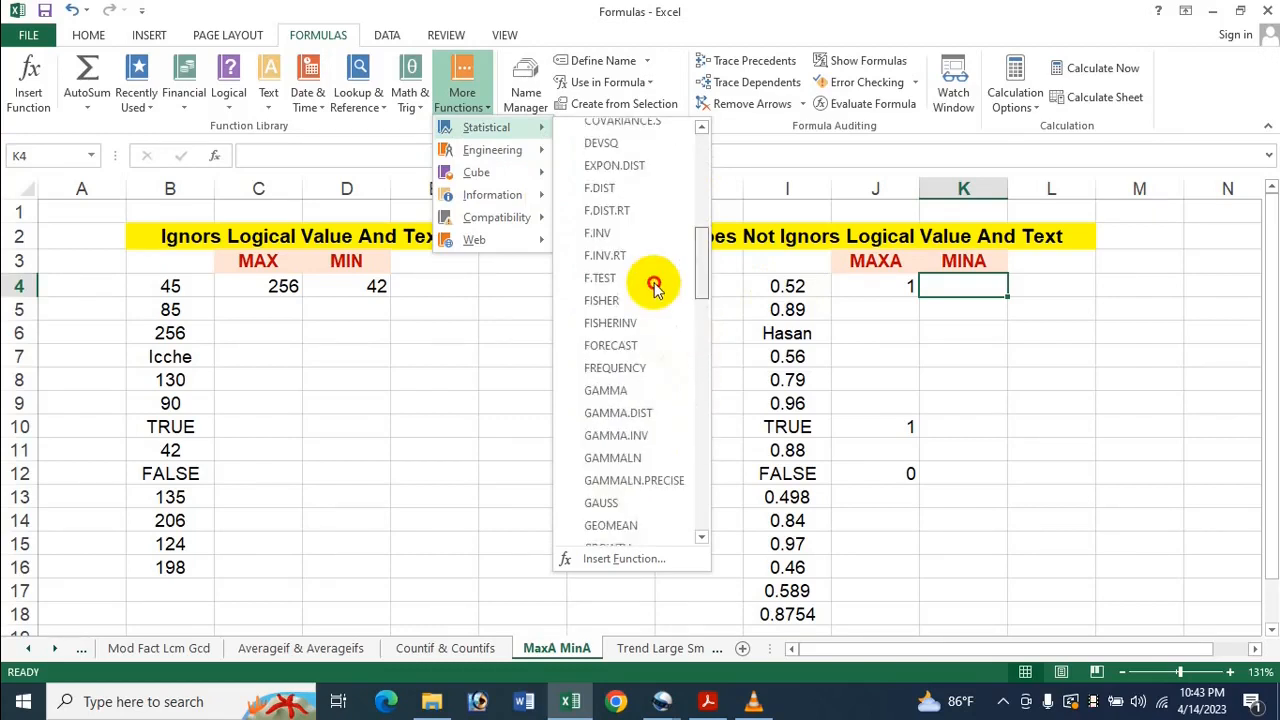
pyautogui.scroll(-5, 653, 290)
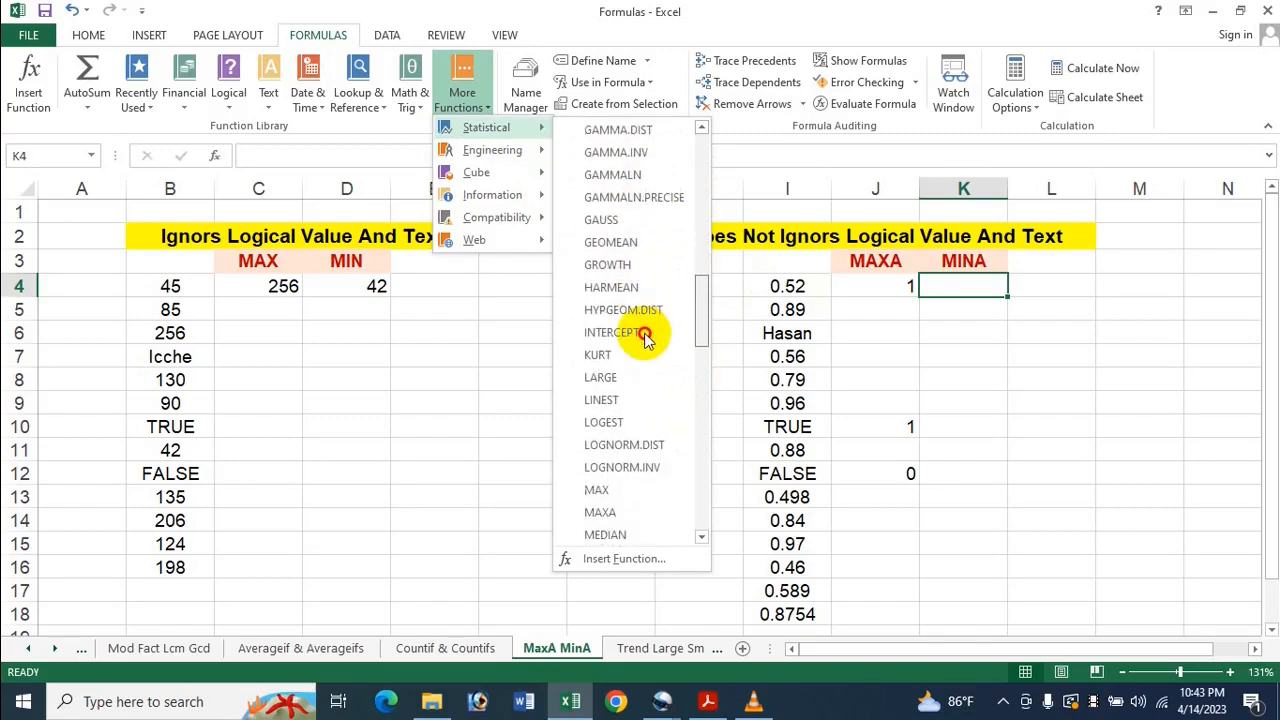
pyautogui.scroll(-3, 645, 340)
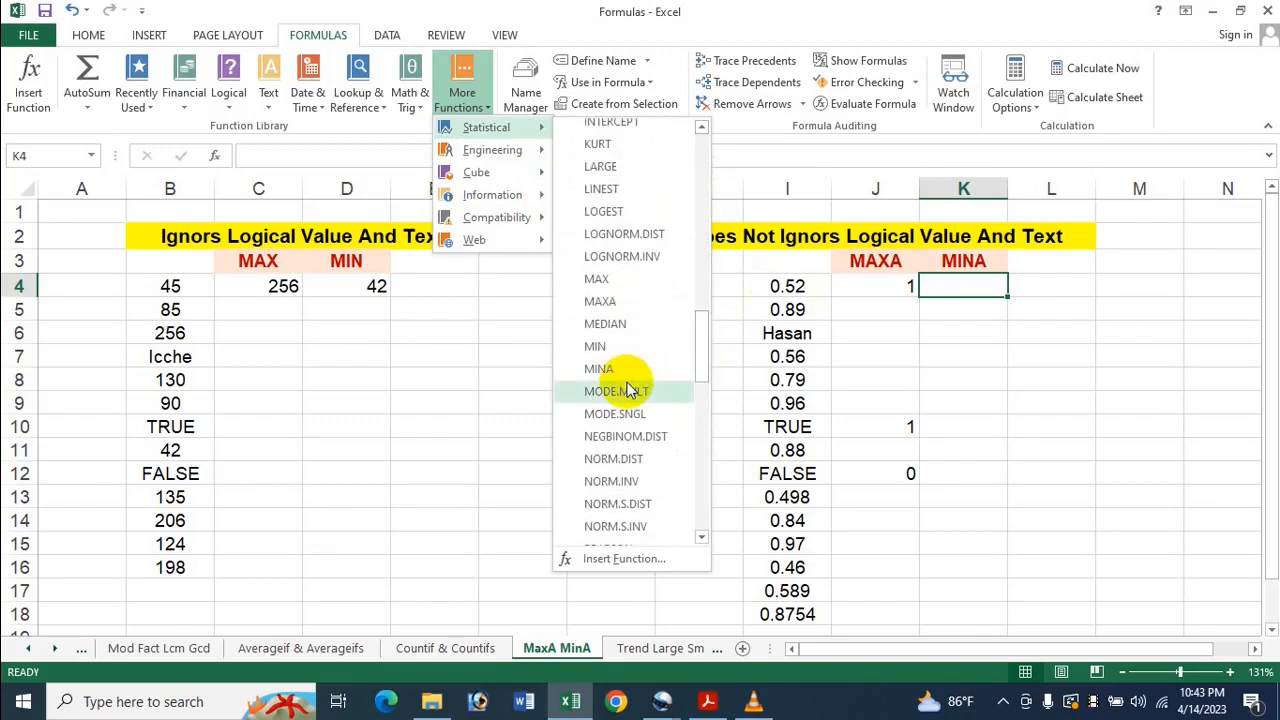
pyautogui.click(600, 369)
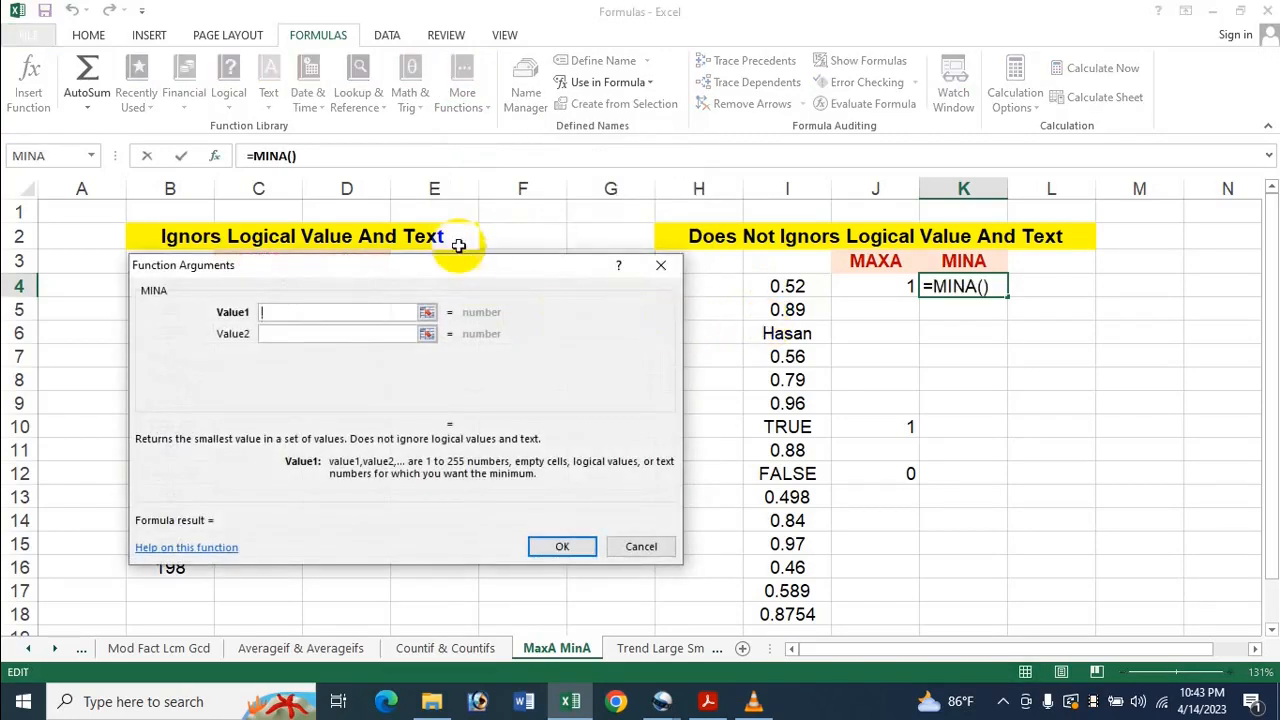
pyautogui.moveTo(455, 270); pyautogui.dragTo(491, 263)
pyautogui.moveTo(752, 286); pyautogui.dragTo(778, 614)
pyautogui.press('Return')
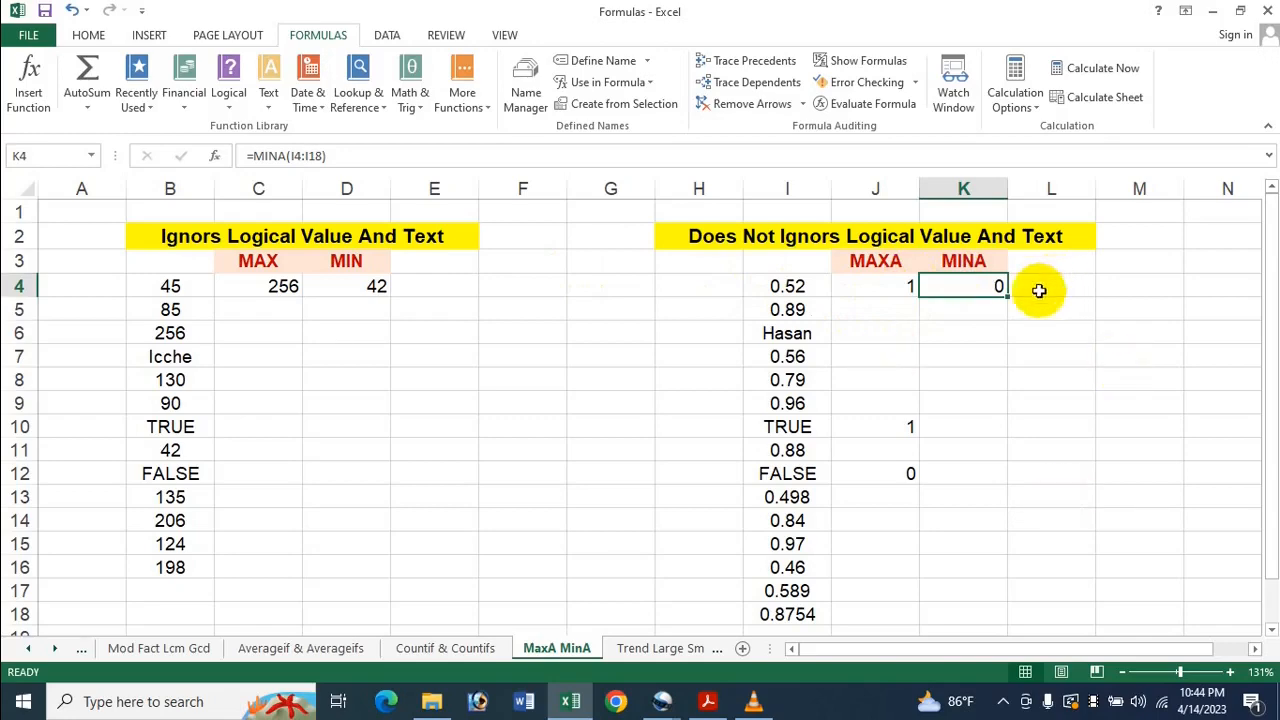
# Switch to the Adobe Acrobat window to show the PDF with the tutorial's title.
pyautogui.click(712, 713)
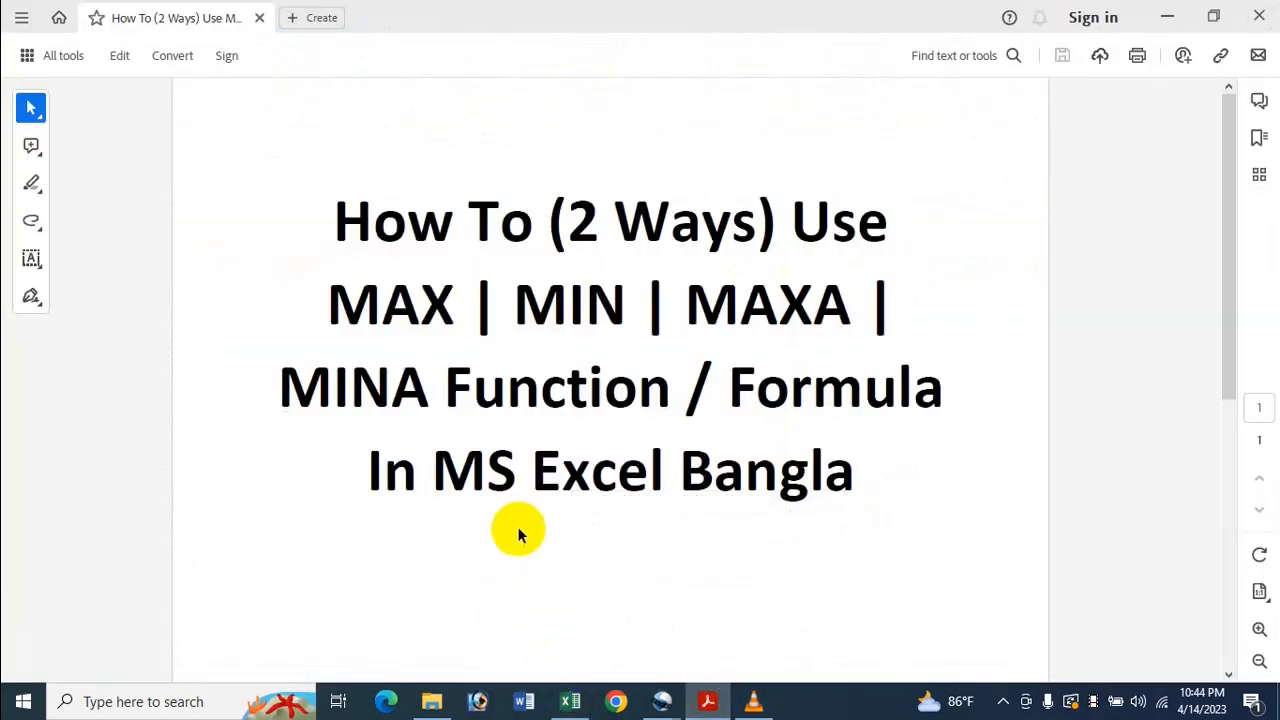